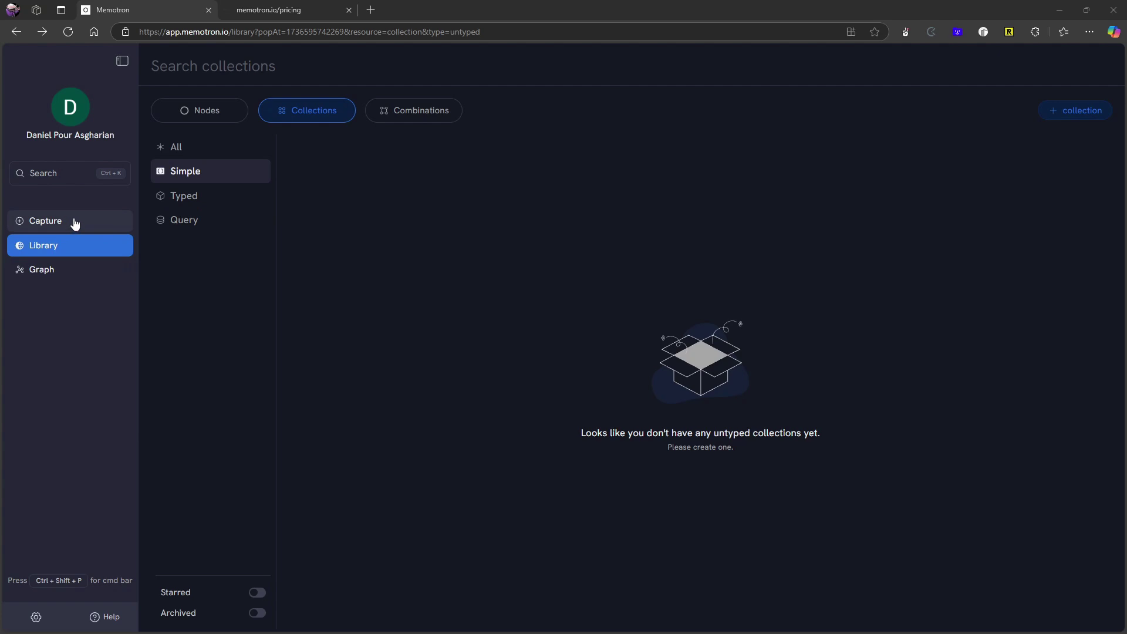
# Go from the Graph view back to the Library and pin MyMemo web clipper to the browser toolbar
pyautogui.click(75, 265)
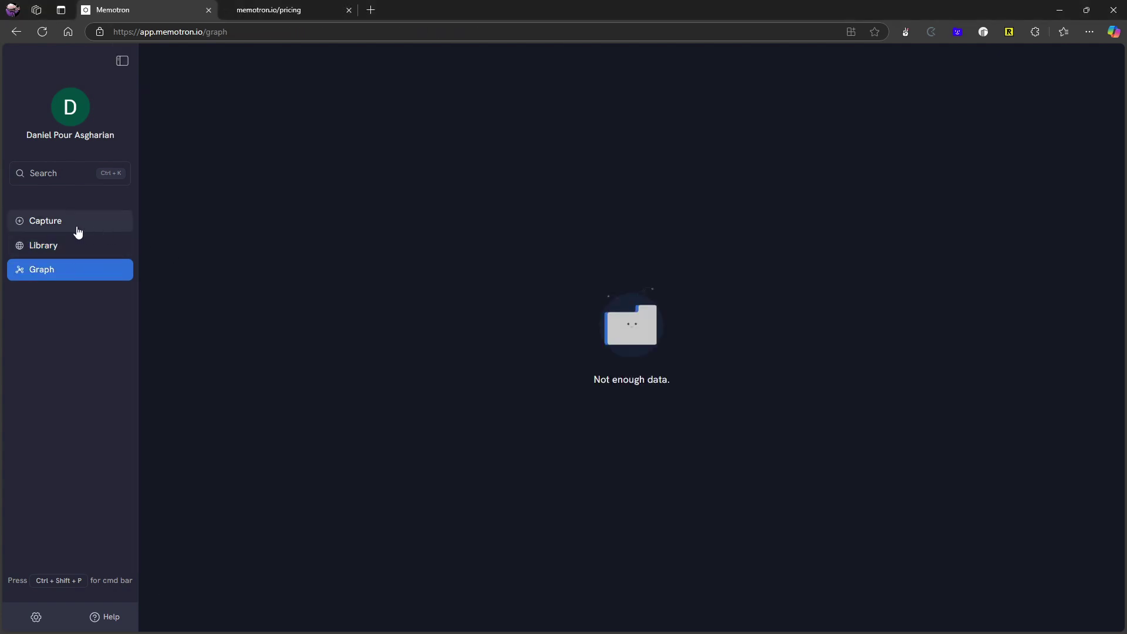
pyautogui.click(70, 244)
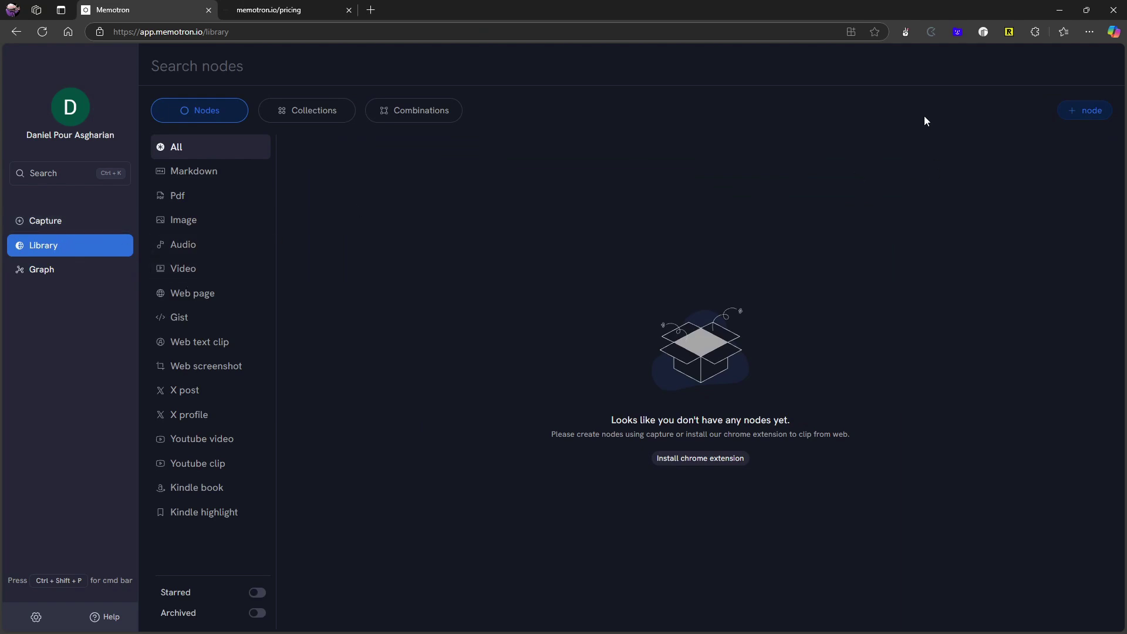
pyautogui.click(1034, 32)
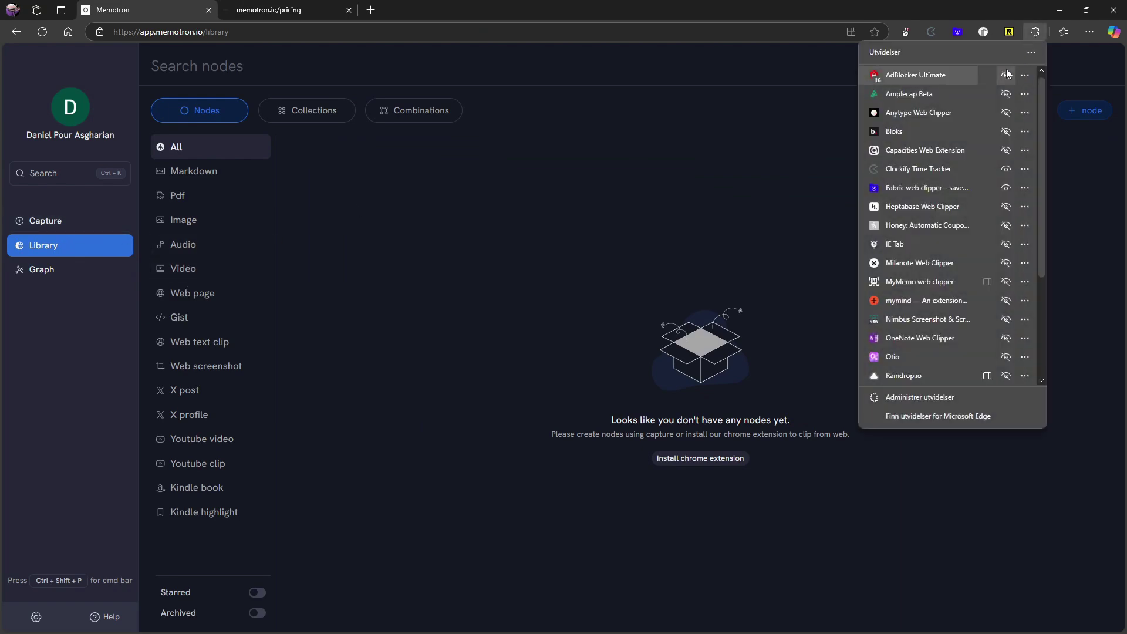
pyautogui.scroll(-3, 939, 247)
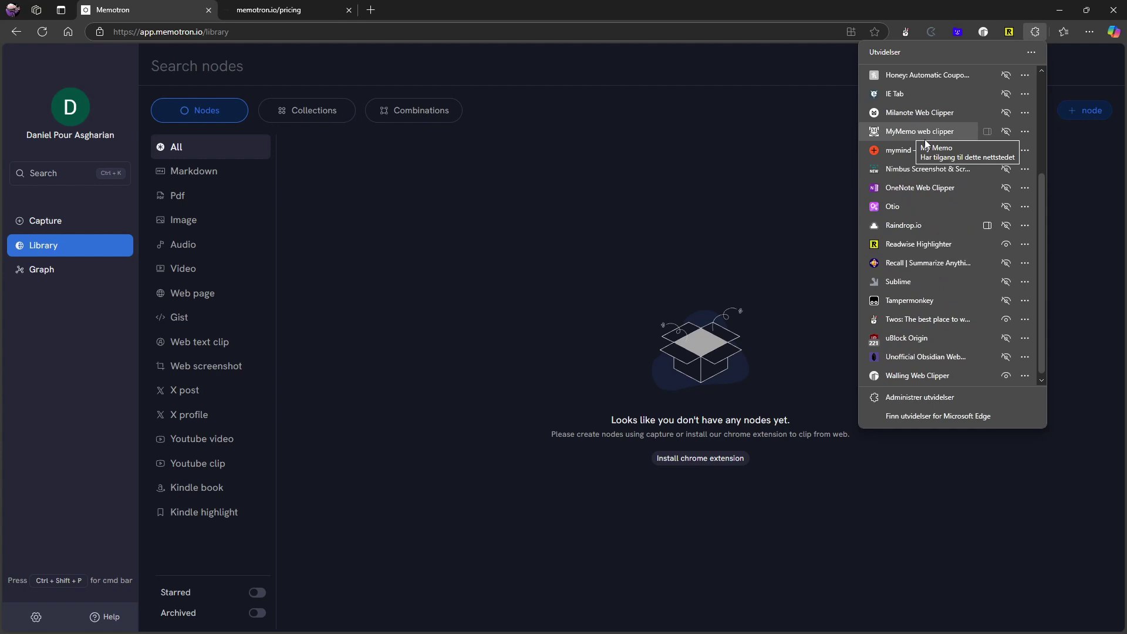
pyautogui.scroll(2, 925, 147)
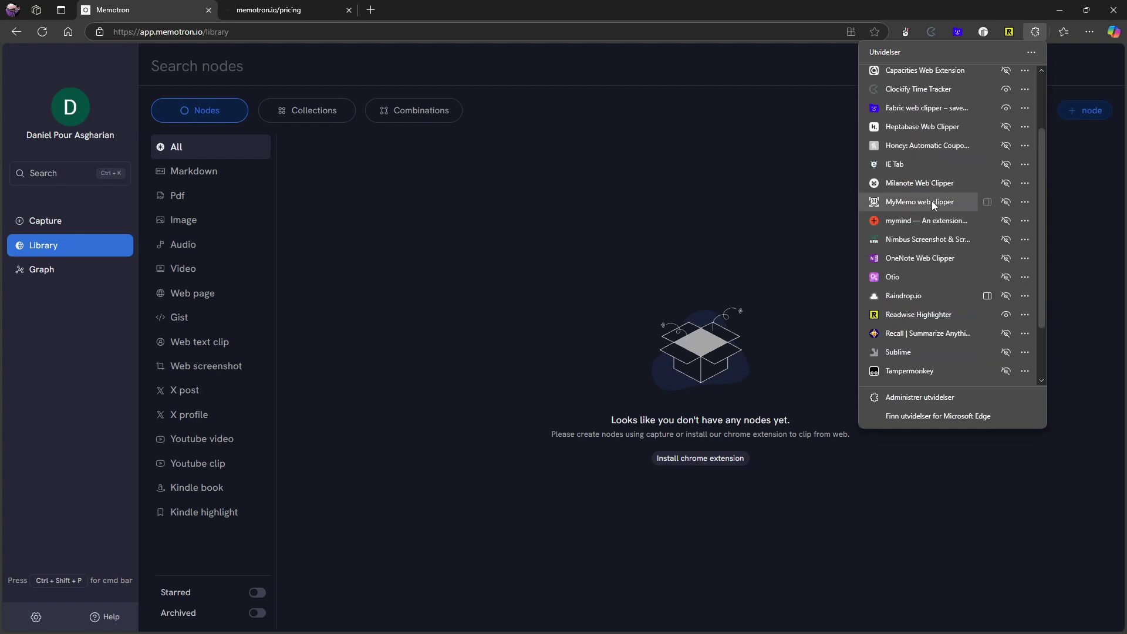
pyautogui.scroll(1, 921, 146)
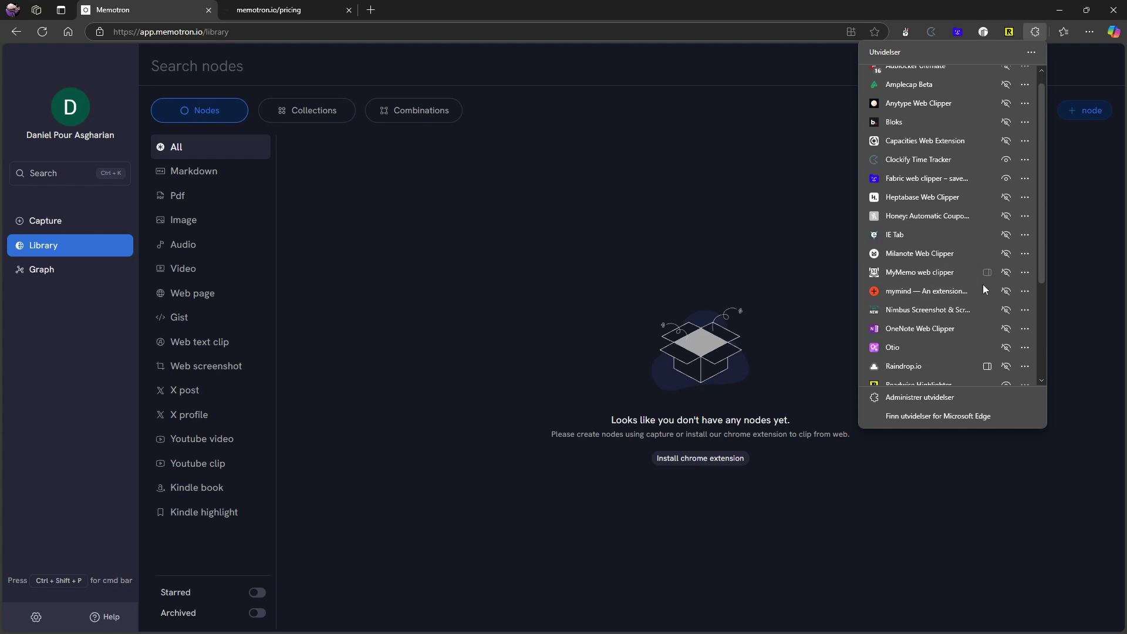
pyautogui.scroll(-1, 920, 270)
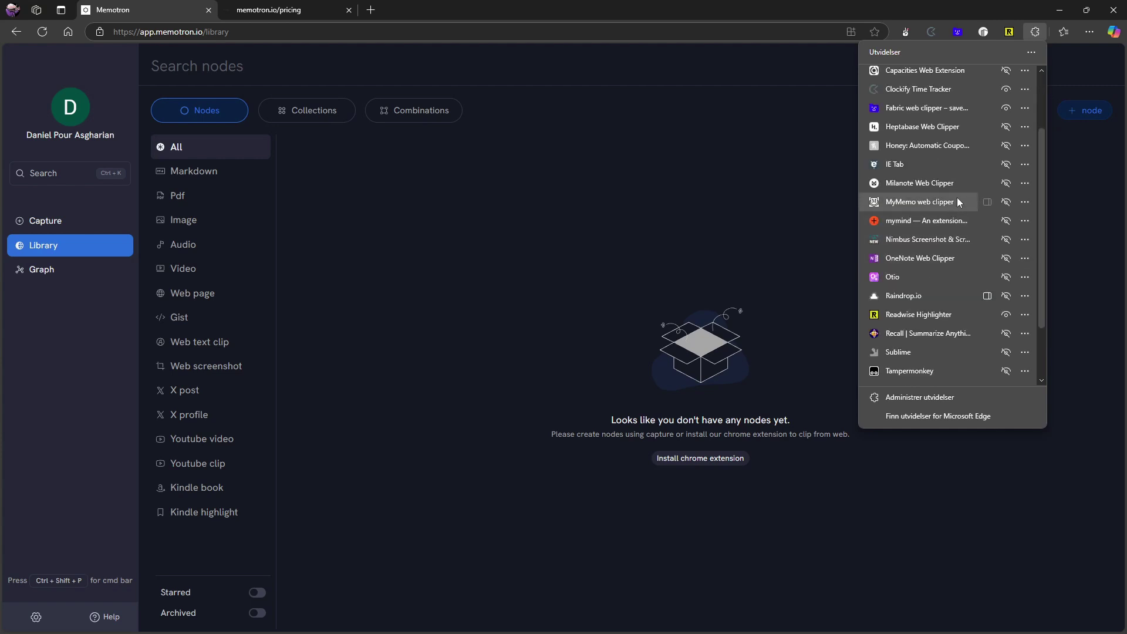
pyautogui.click(1006, 201)
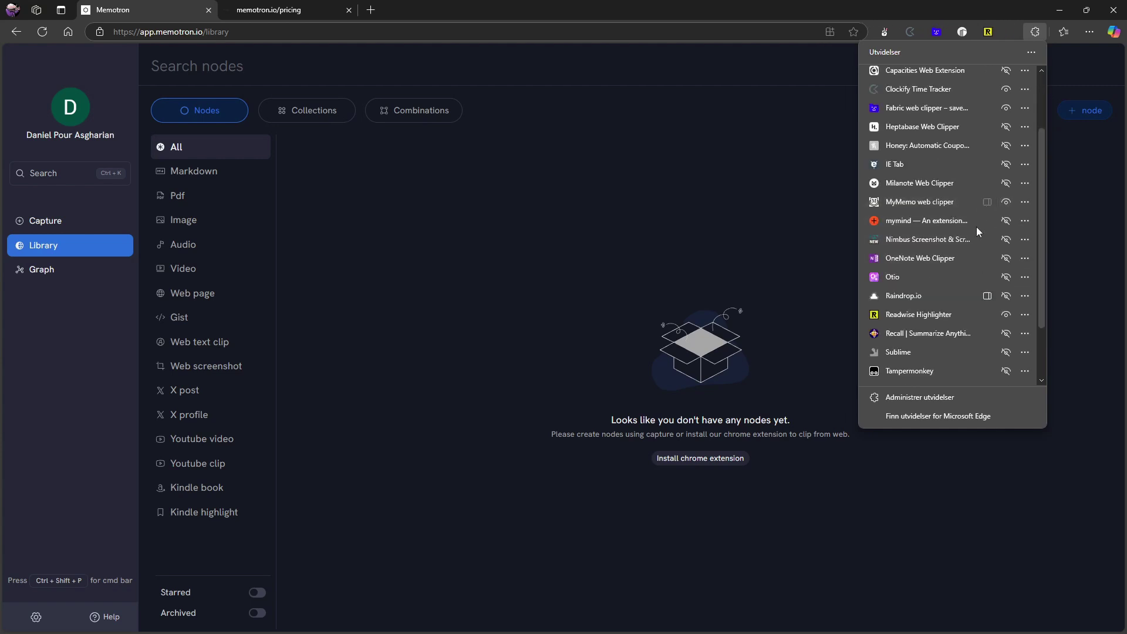
# Filter the Library to Kindle book nodes, then cancel the new-node dialog without saving
pyautogui.click(719, 239)
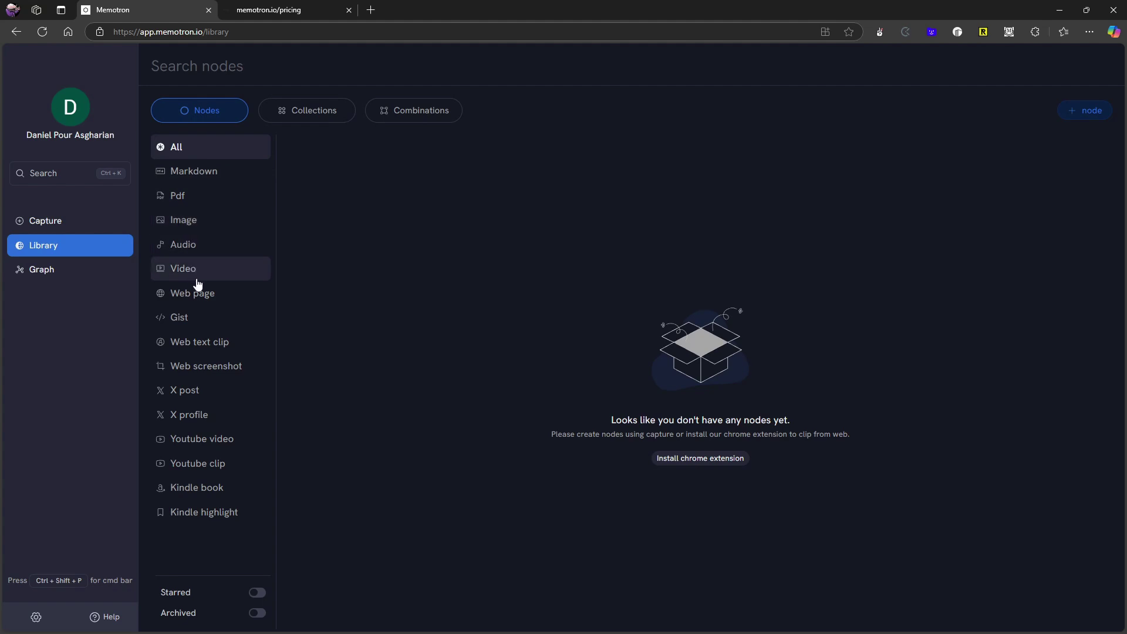
pyautogui.click(222, 496)
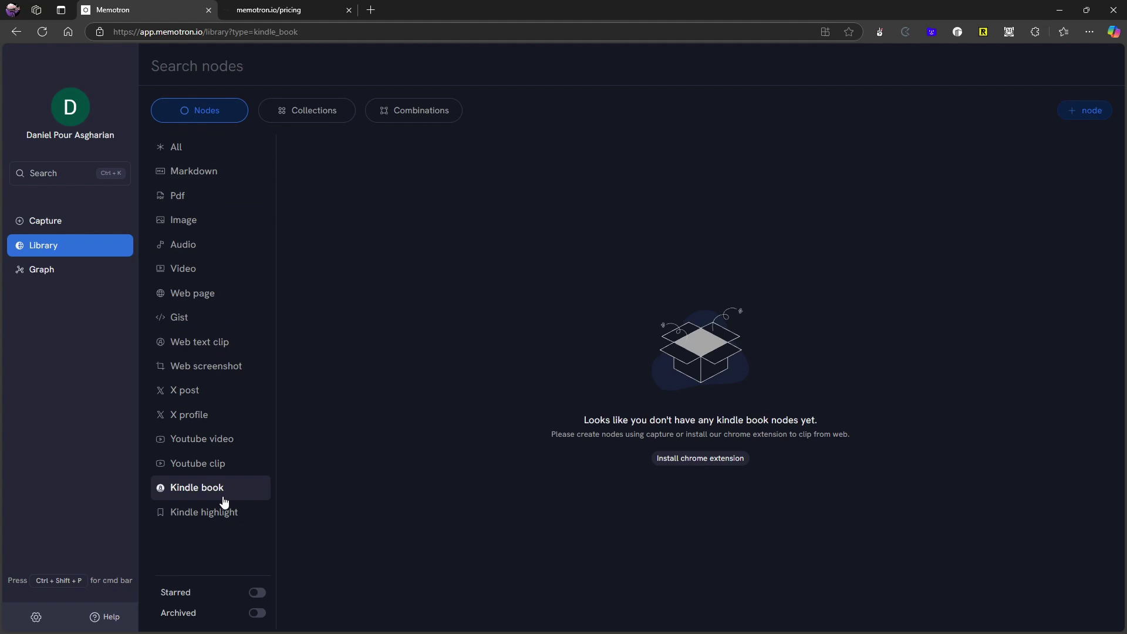
pyautogui.click(1083, 117)
pyautogui.click(974, 85)
# Open a new capture, clear the draft, and title the note 'Test'
pyautogui.click(62, 227)
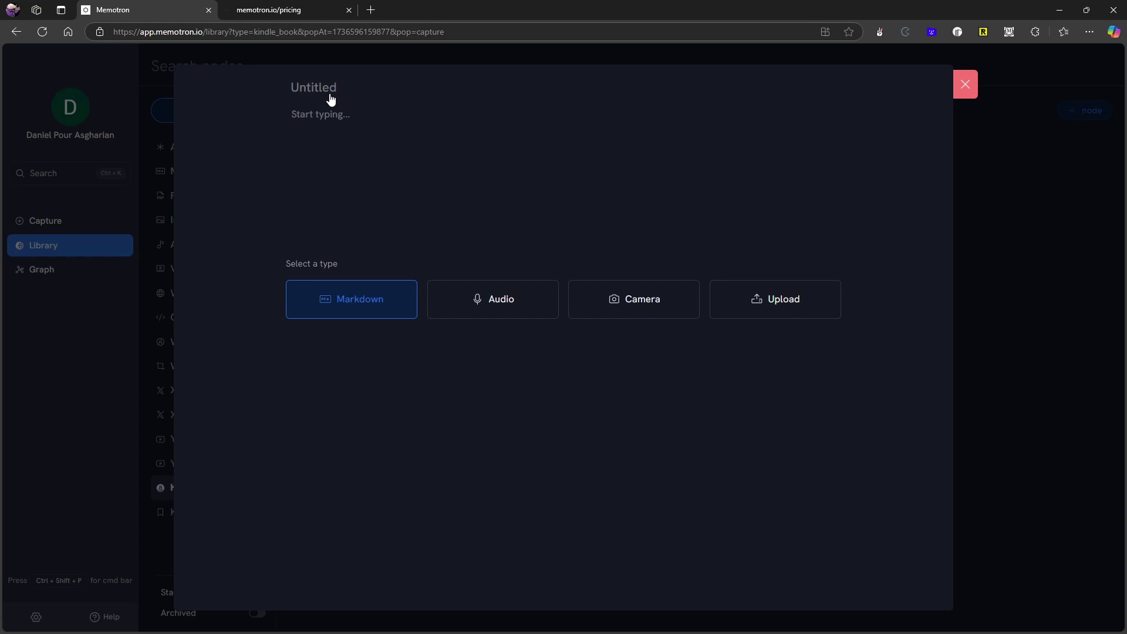
pyautogui.write('Test')
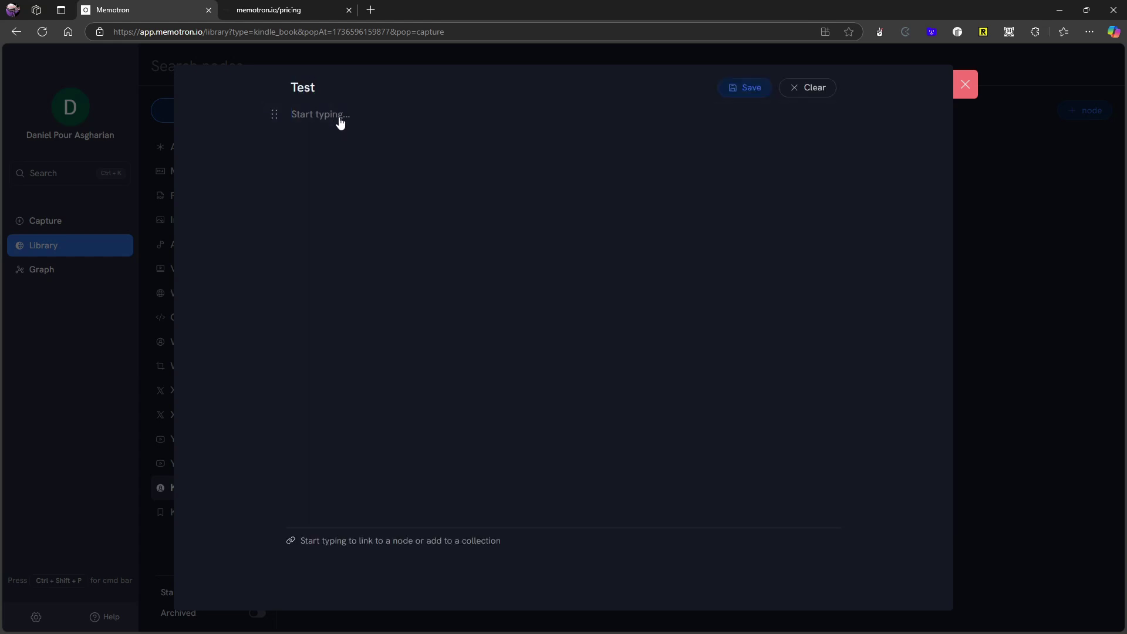
pyautogui.write('/')
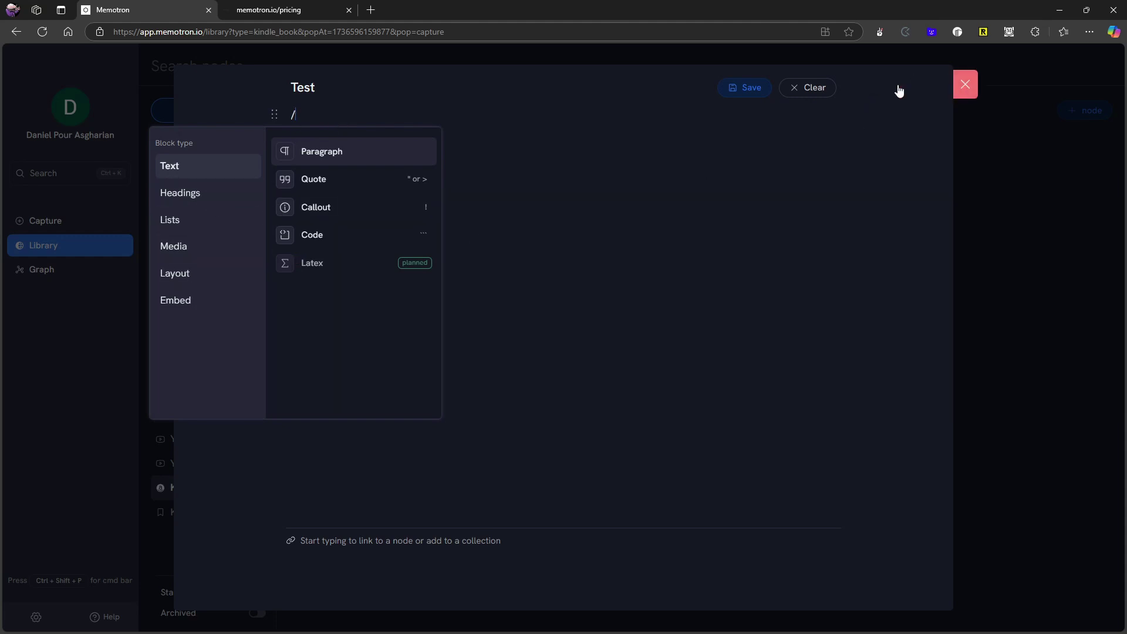
pyautogui.click(824, 89)
pyautogui.click(823, 89)
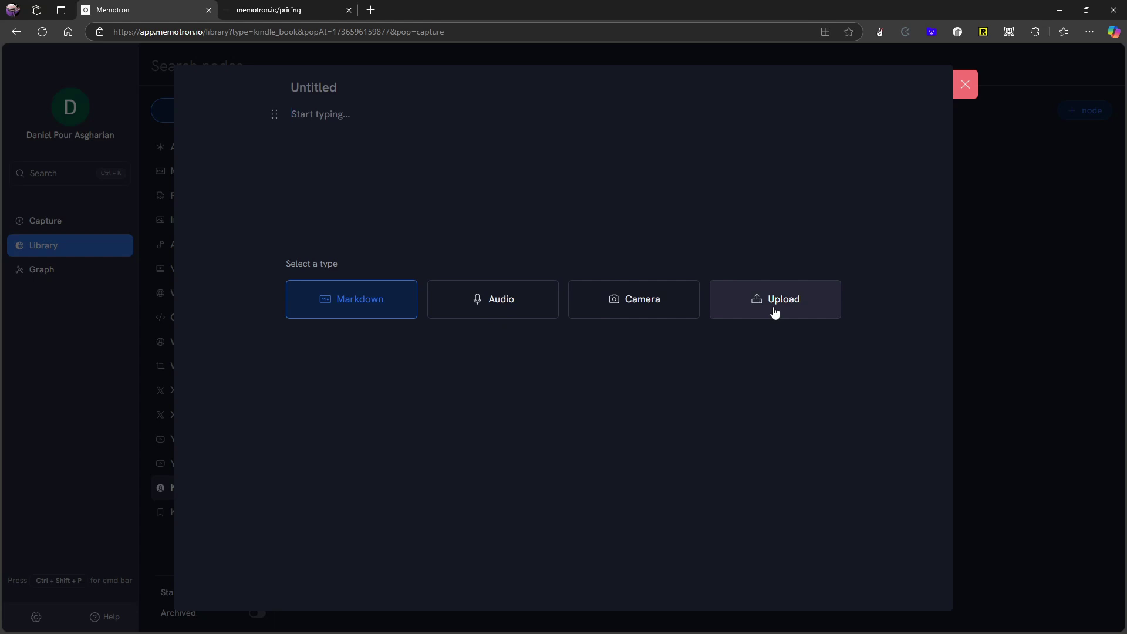
pyautogui.click(340, 89)
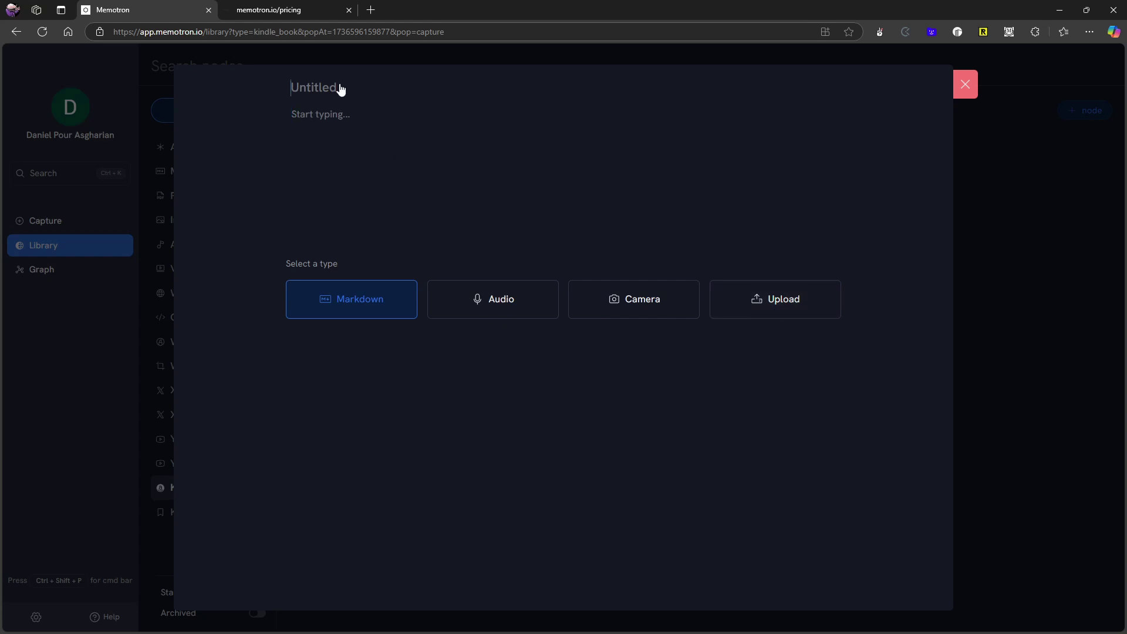
pyautogui.write('Test')
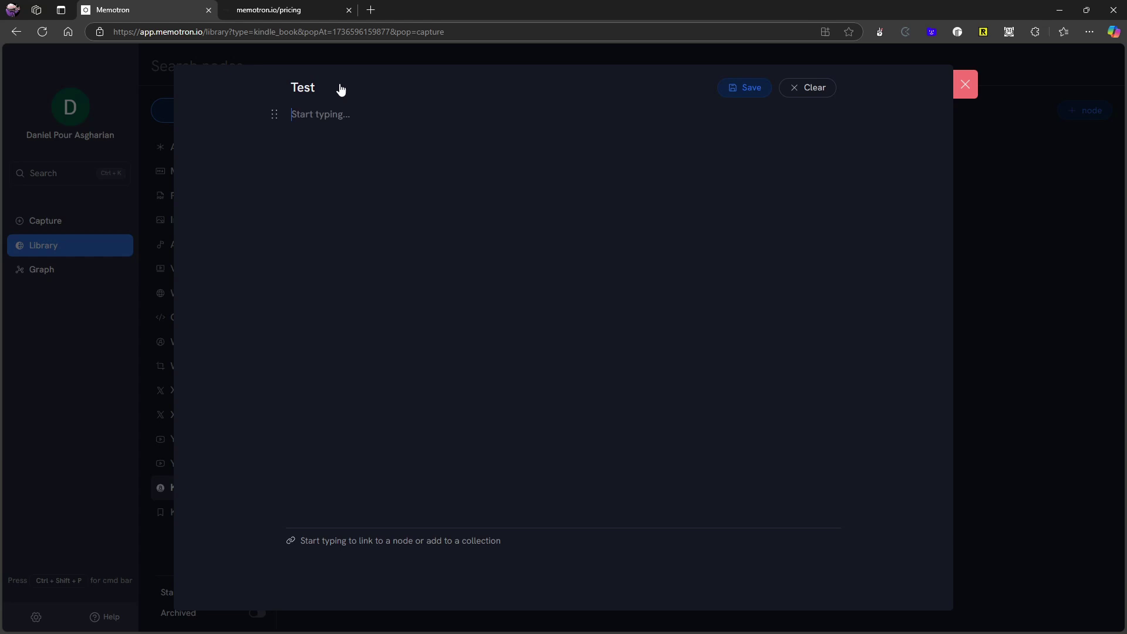
pyautogui.write('/')
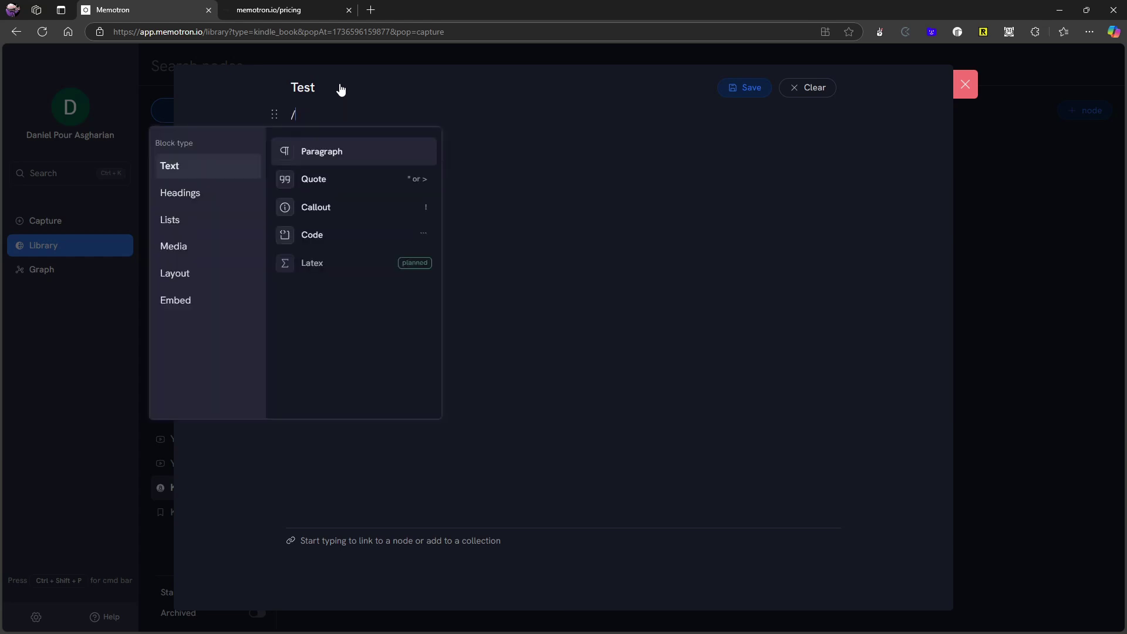
# Add the heading '### test' to the note body and start a new slash-command line below it
pyautogui.click(203, 193)
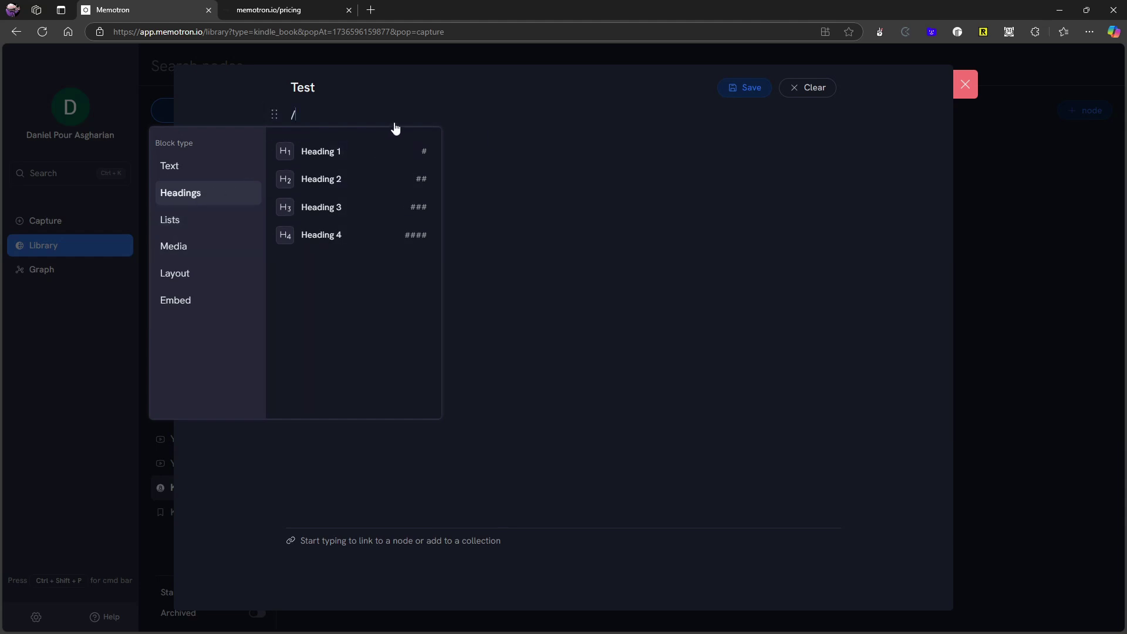
pyautogui.press('BackSpace')
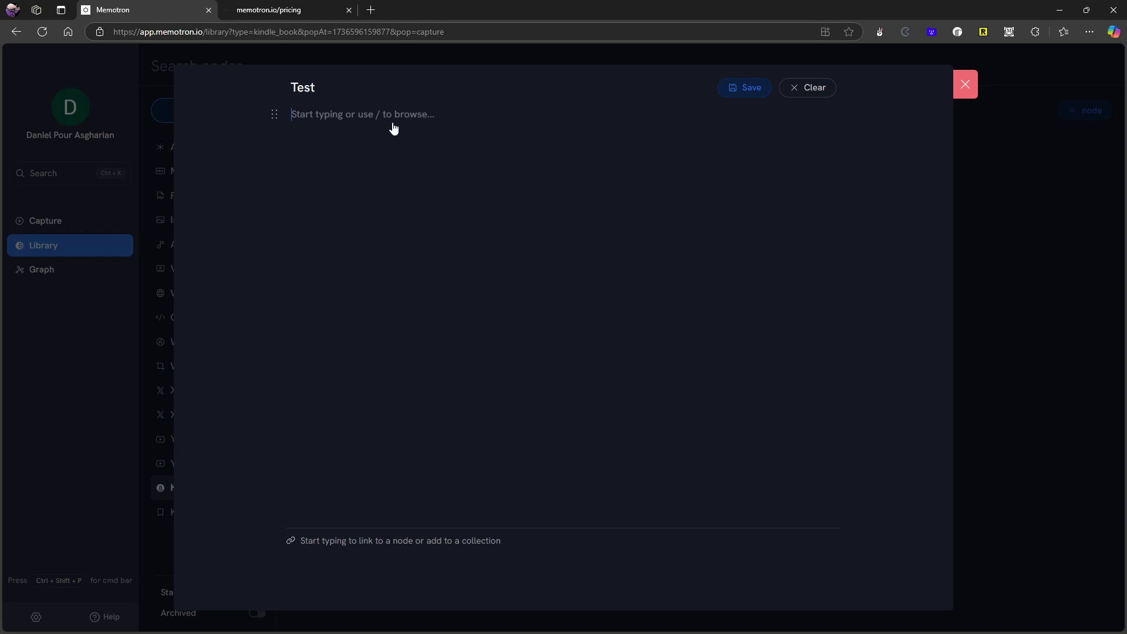
pyautogui.write('### t')
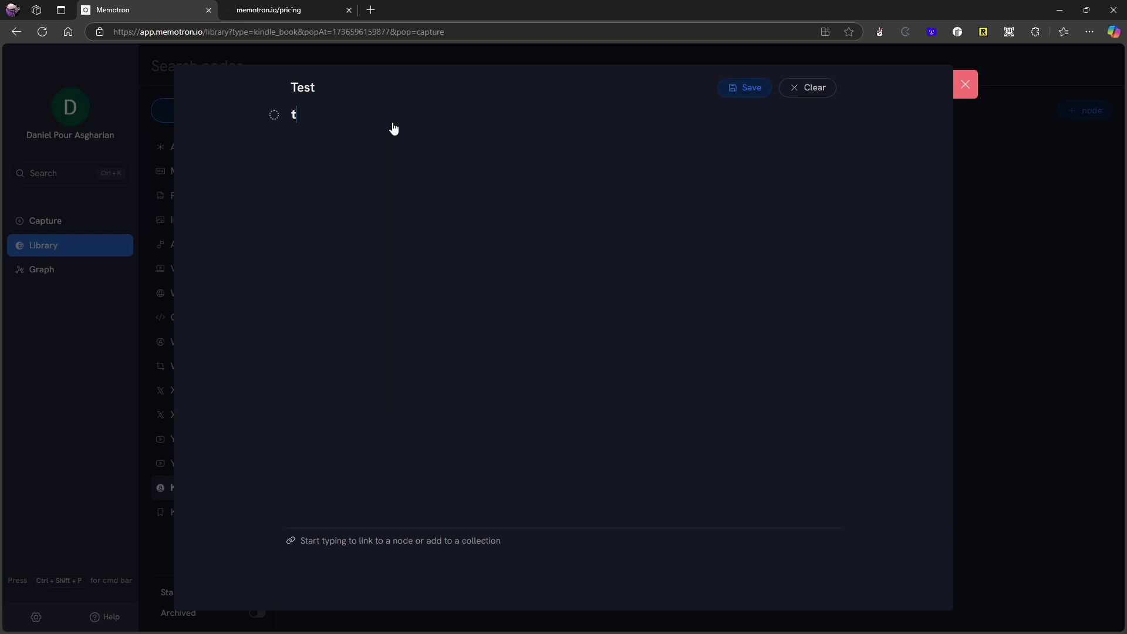
pyautogui.write('est')
pyautogui.press('Return')
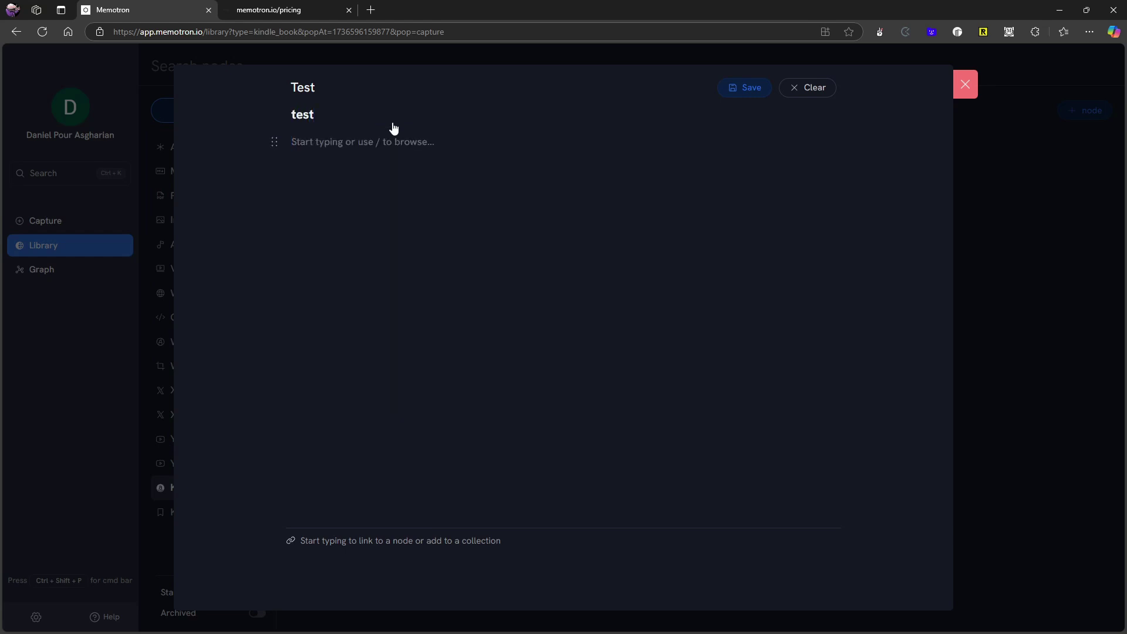
pyautogui.write('/')
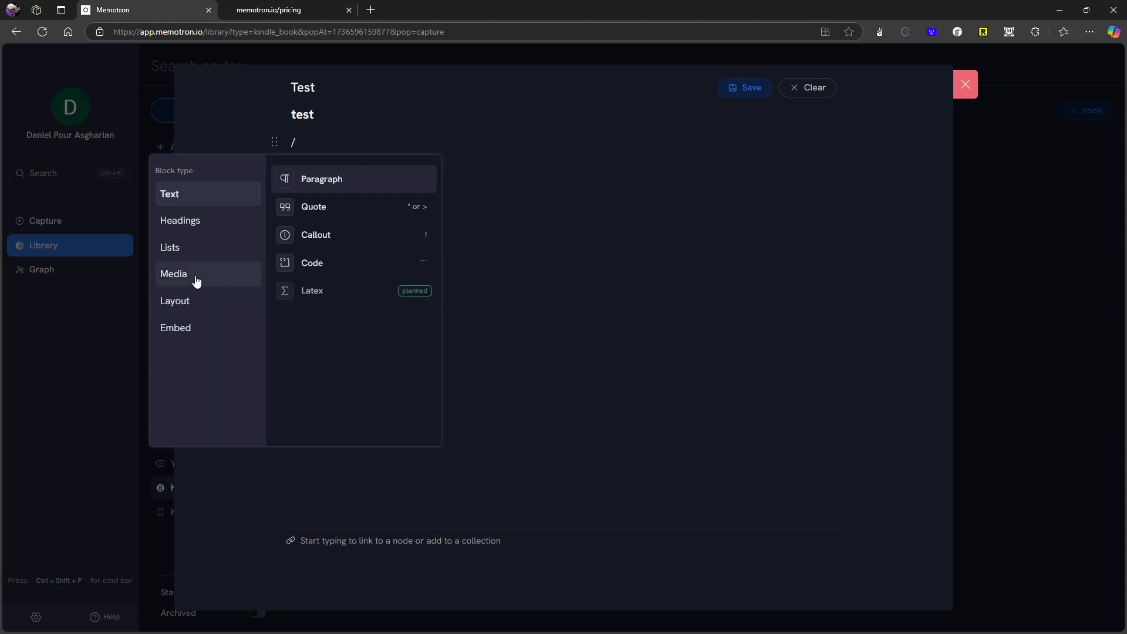
# Browse the List, Media and Layout block categories, ending on the Embed choices
pyautogui.click(193, 255)
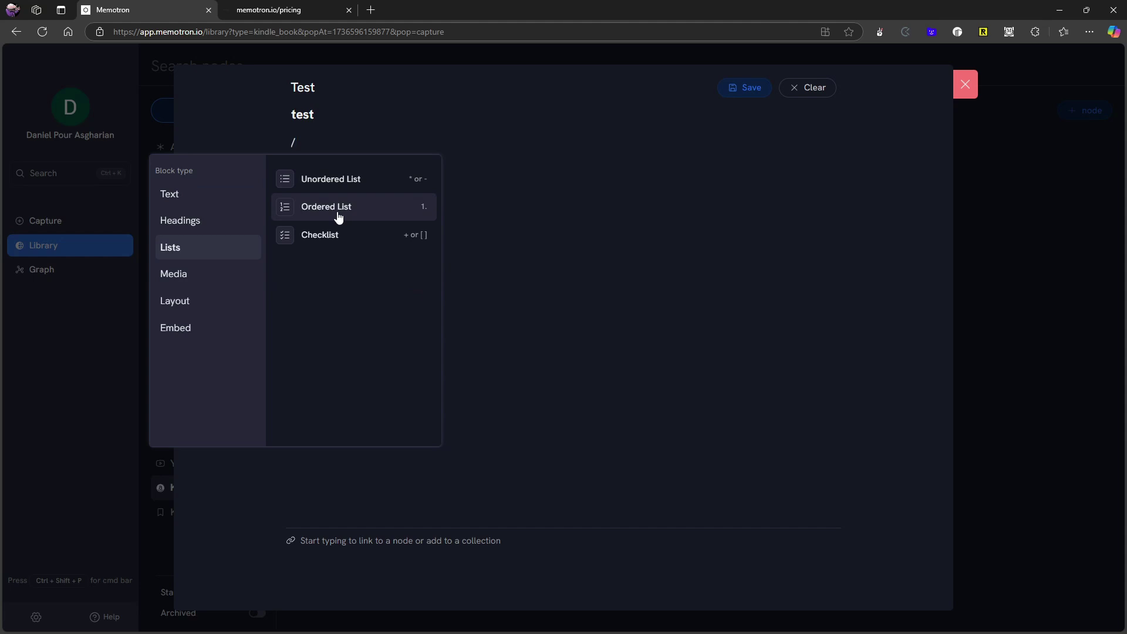
pyautogui.click(189, 284)
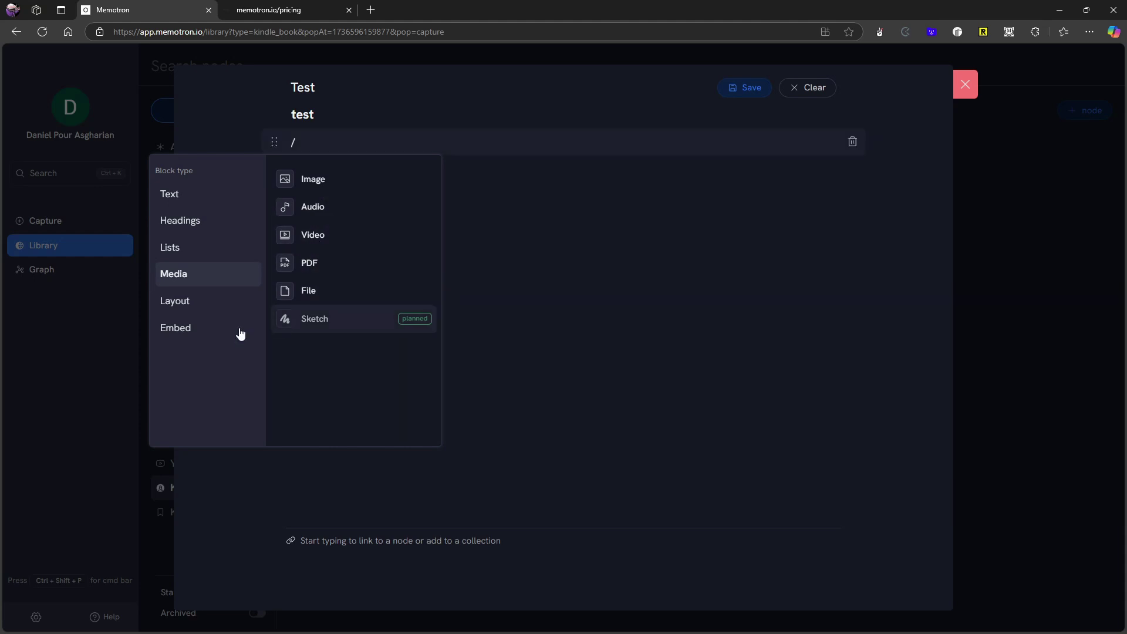
pyautogui.click(199, 308)
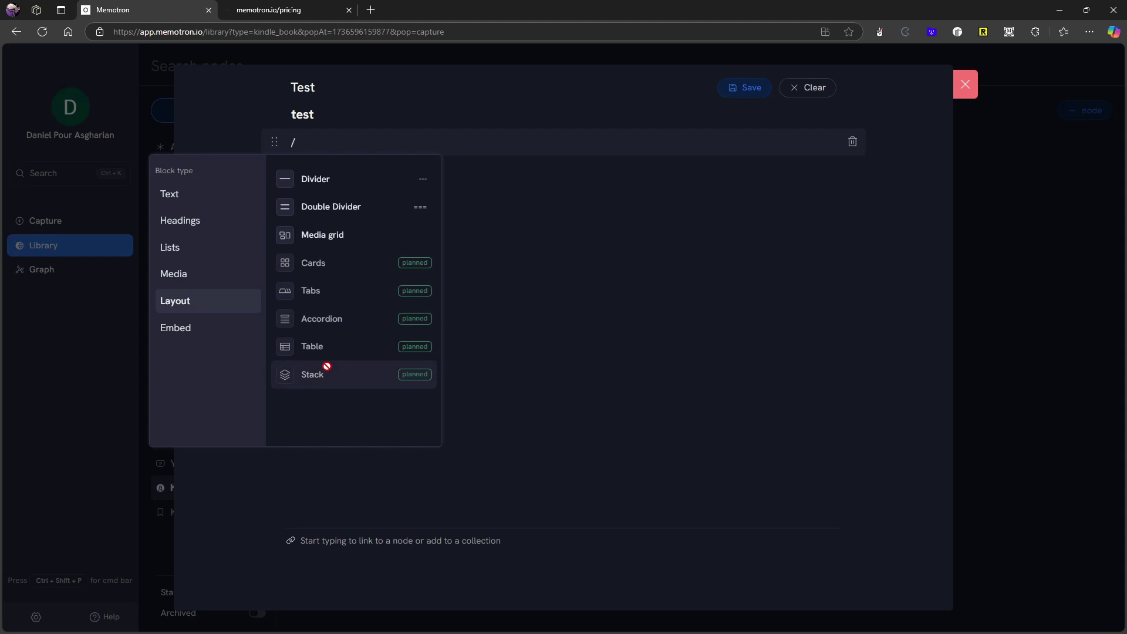
pyautogui.click(197, 328)
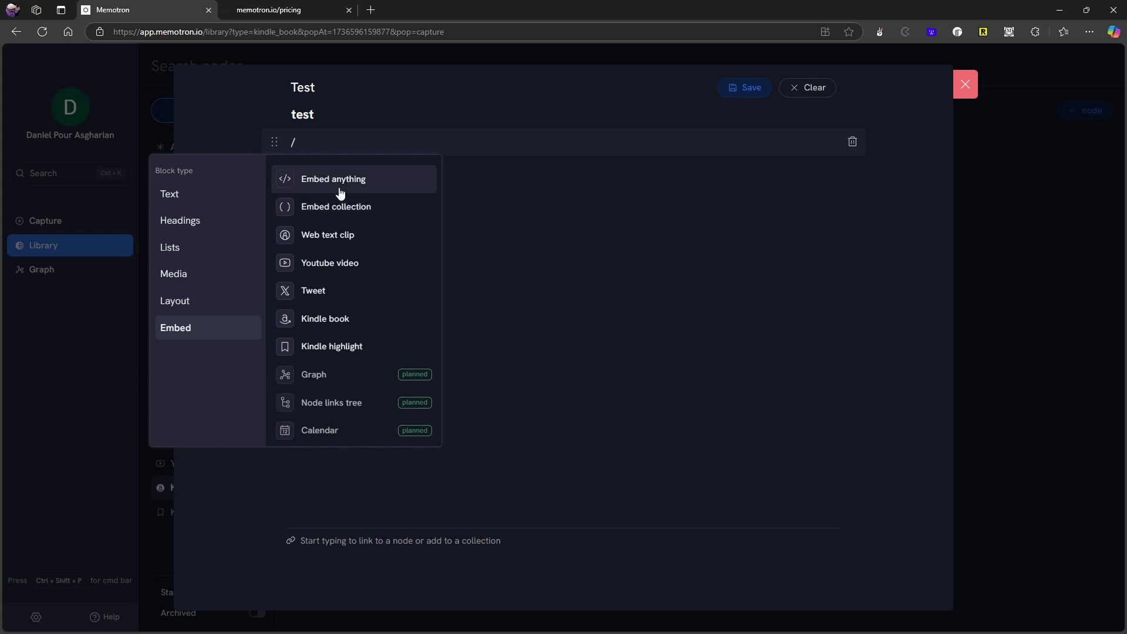
# Embed a Kindle highlight block and check the library, which has no saved highlights
pyautogui.click(314, 350)
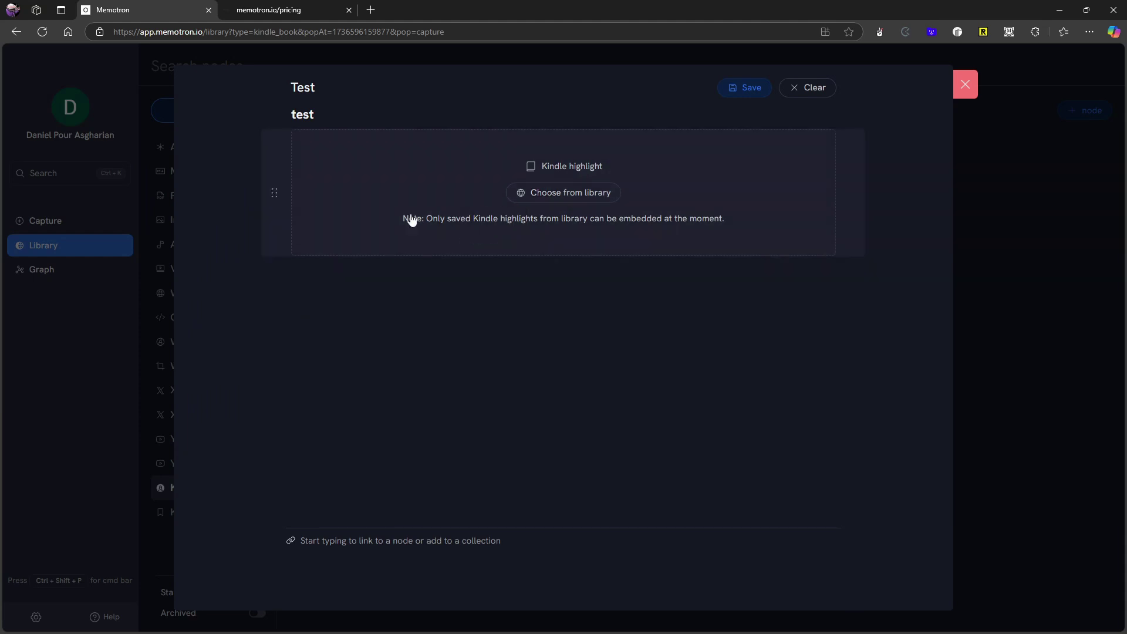
pyautogui.click(356, 273)
pyautogui.press('Escape')
pyautogui.click(568, 196)
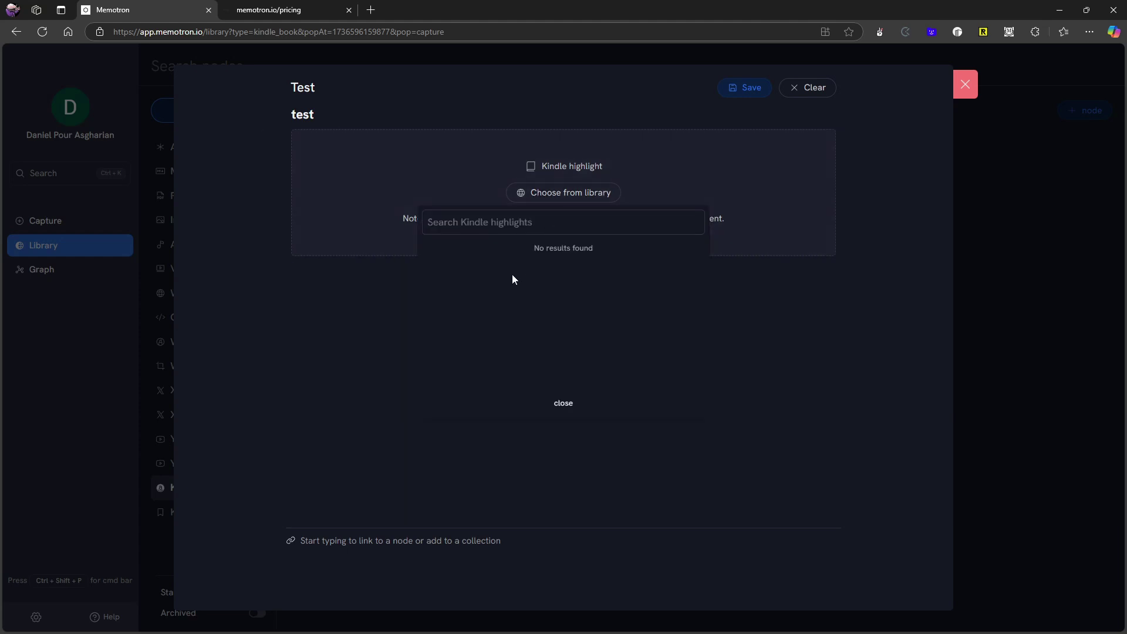
pyautogui.click(408, 264)
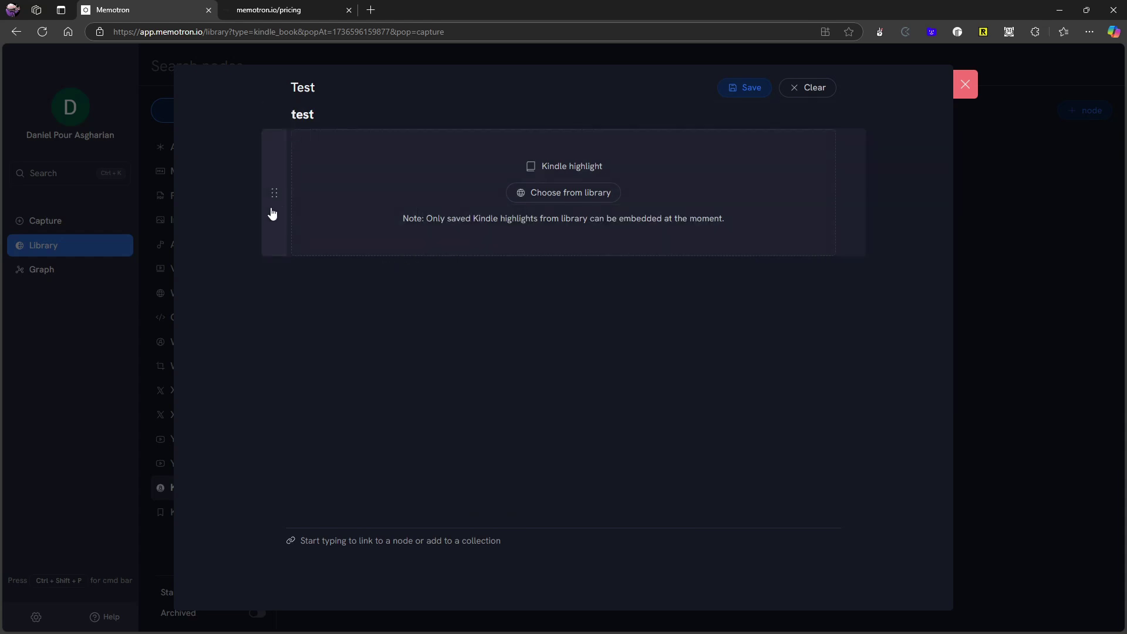
# Delete the Kindle highlight block through its Options menu
pyautogui.click(274, 196)
pyautogui.click(275, 203)
pyautogui.click(275, 199)
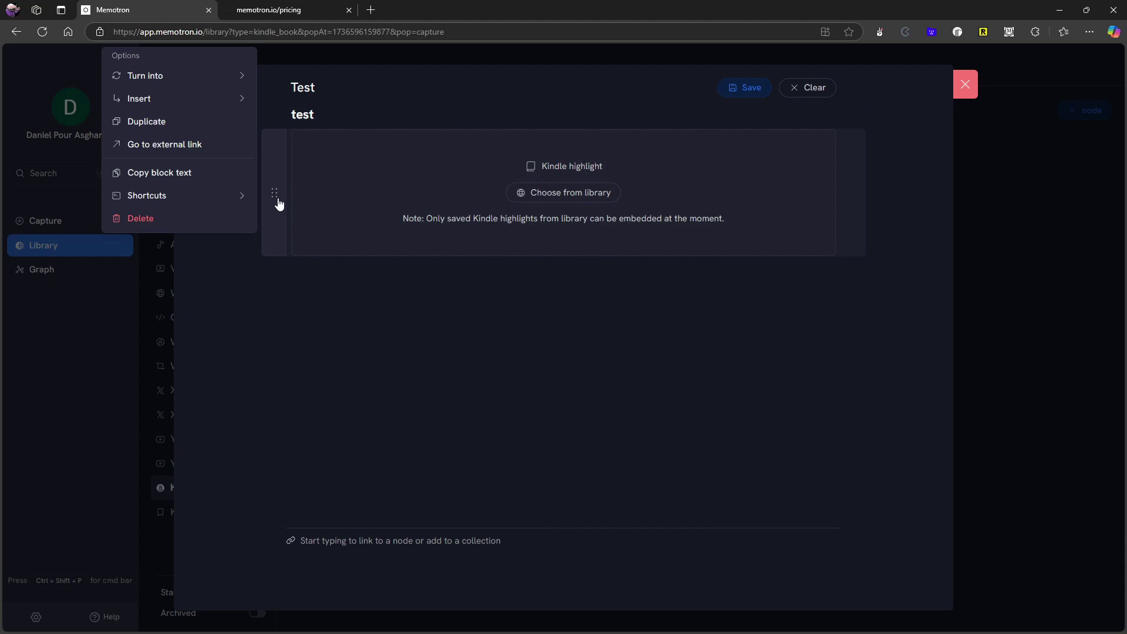
pyautogui.click(178, 221)
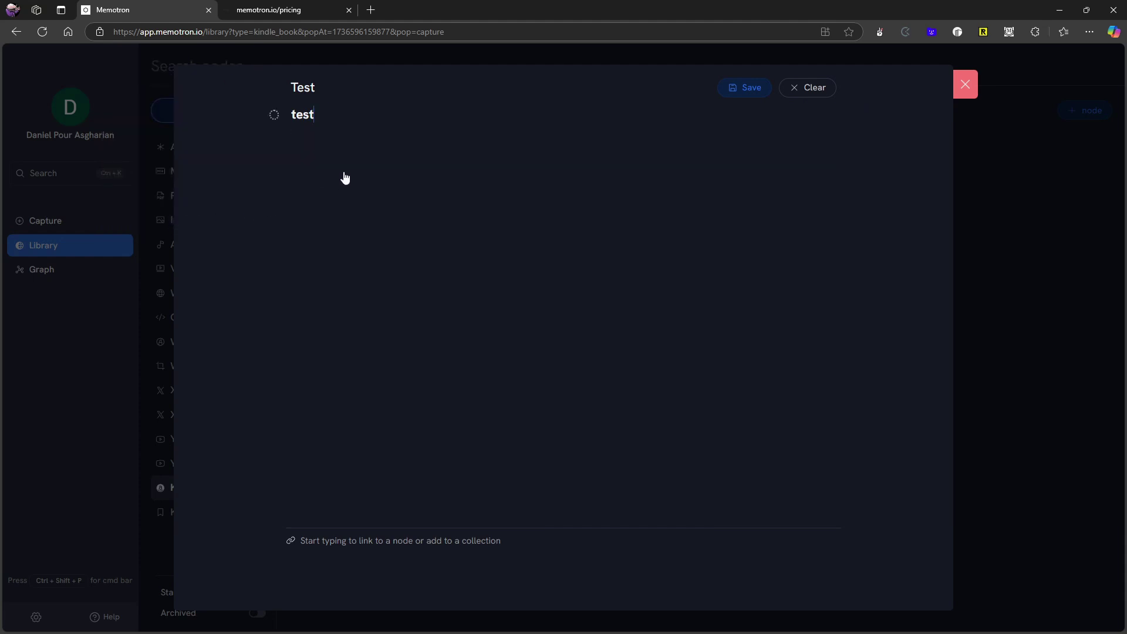
# Insert a Web text clip embed block on a new line below 'test'
pyautogui.press('Return')
pyautogui.write('(')
pyautogui.press('BackSpace')
pyautogui.write('/')
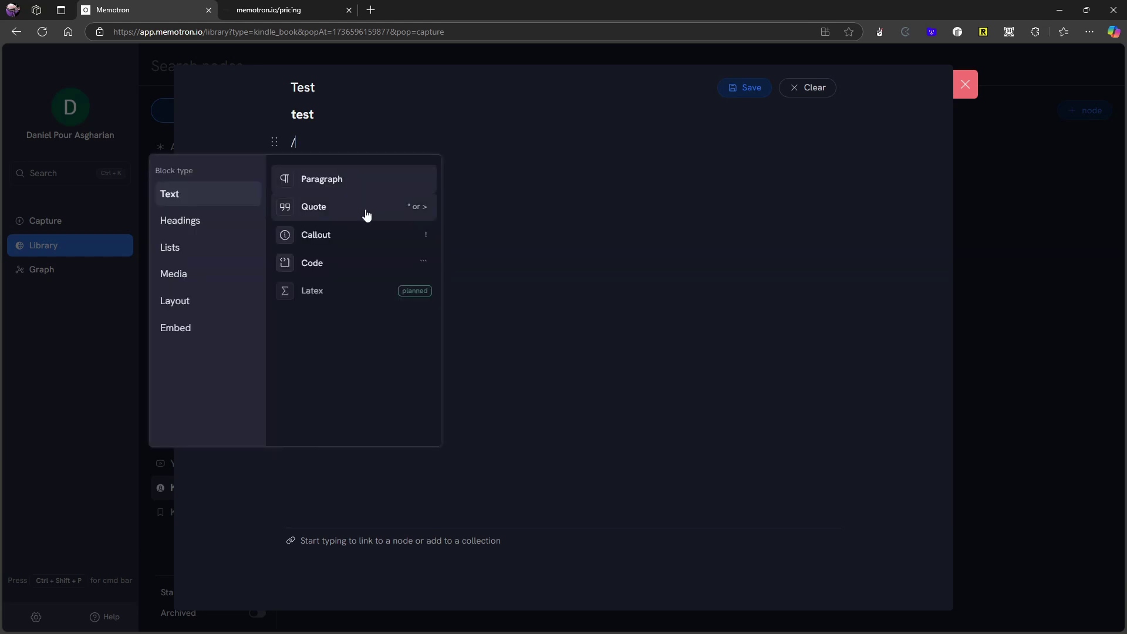
pyautogui.click(200, 335)
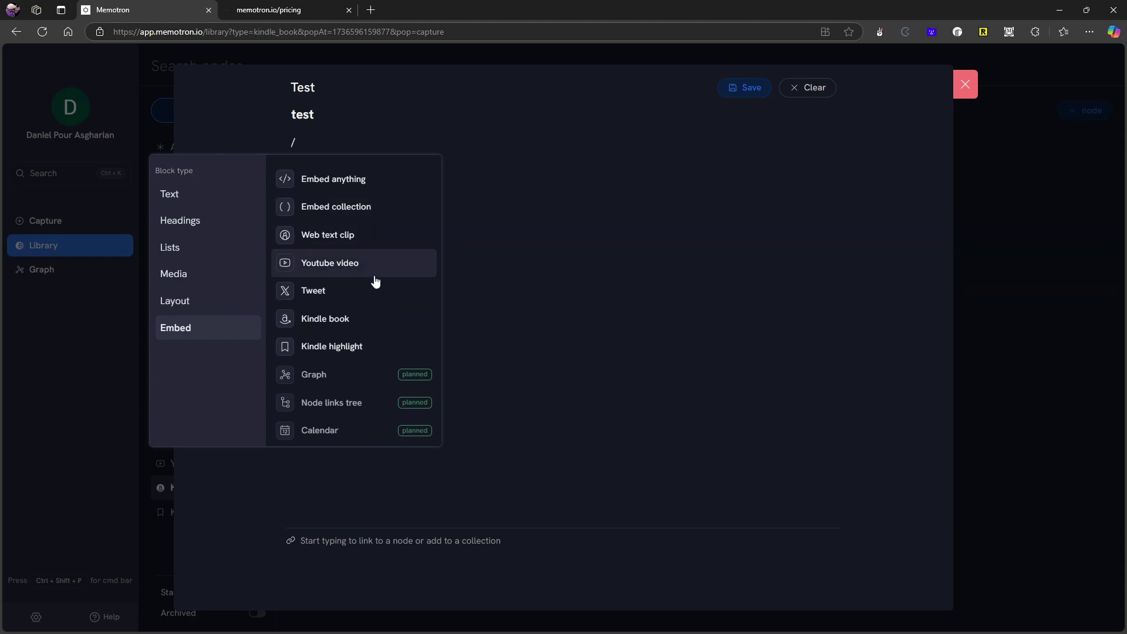
pyautogui.click(315, 241)
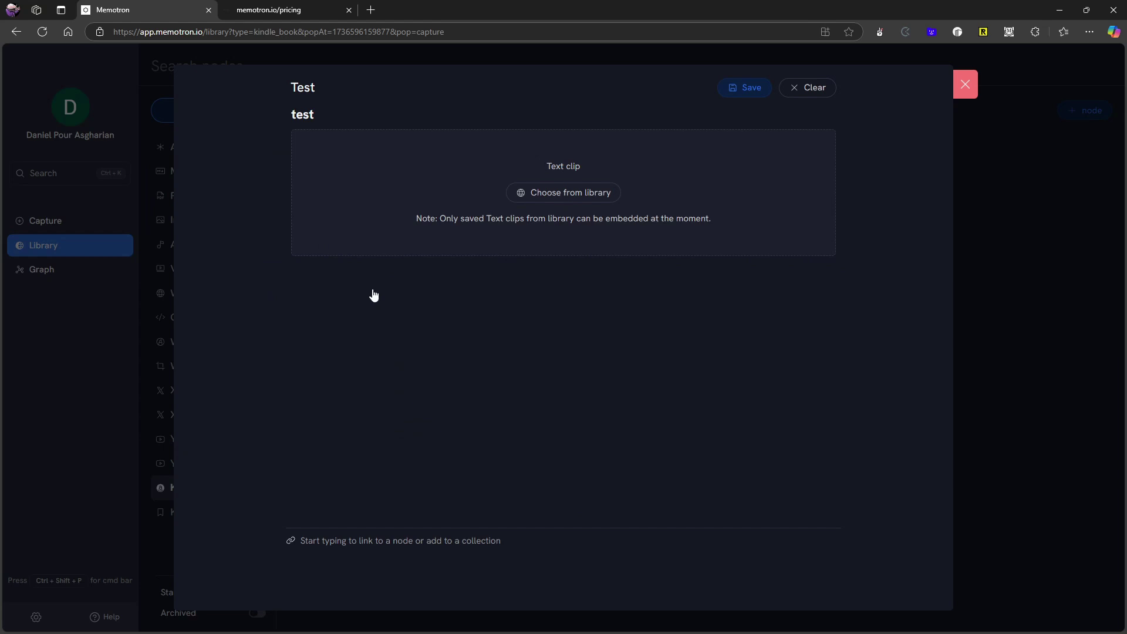
# Delete the text clip block and clear the whole capture back to Untitled
pyautogui.click(271, 219)
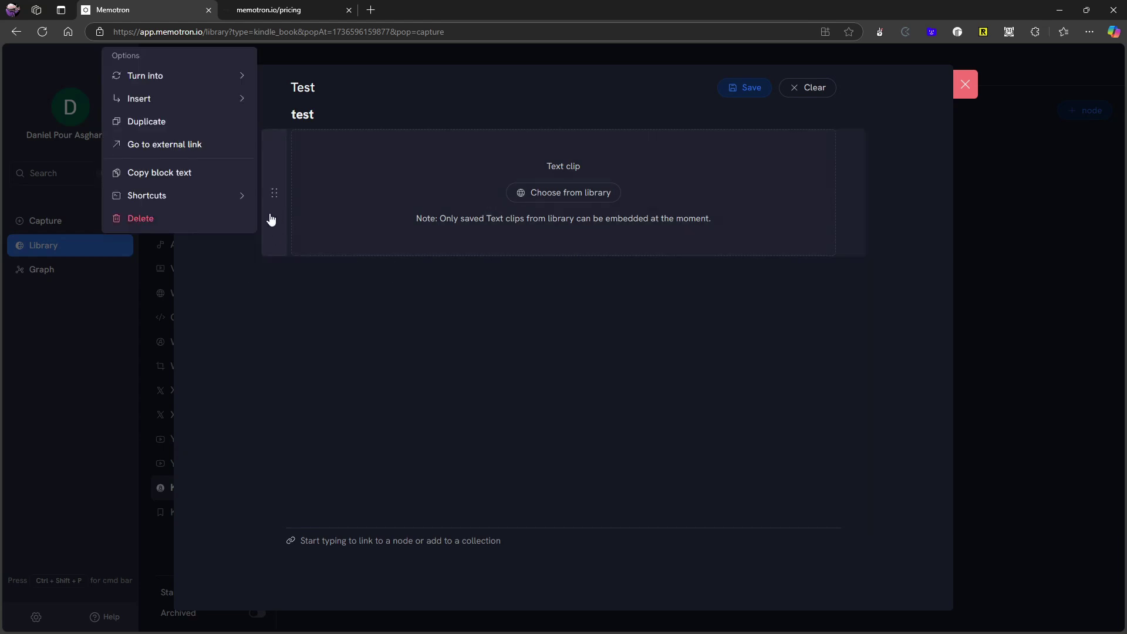
pyautogui.click(213, 220)
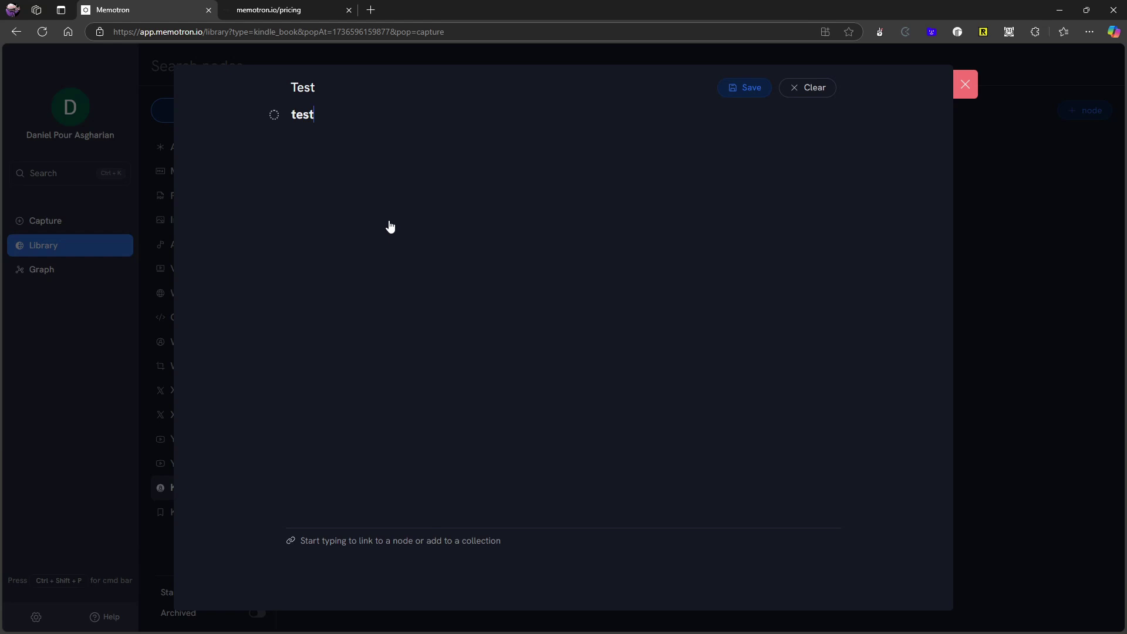
pyautogui.click(377, 144)
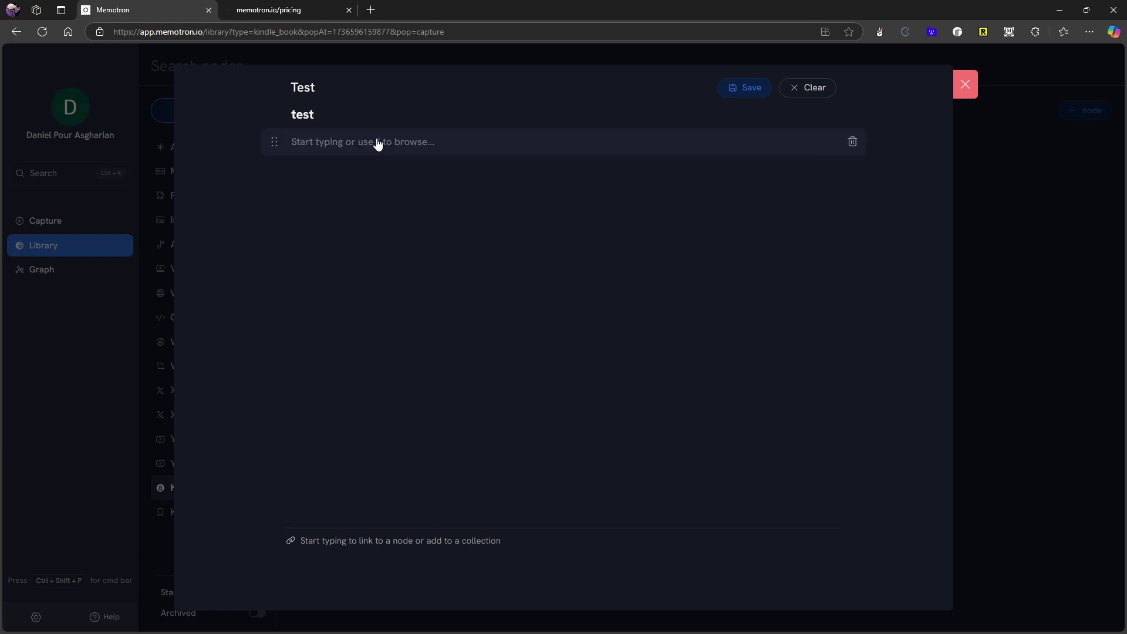
pyautogui.press('BackSpace')
pyautogui.click(817, 94)
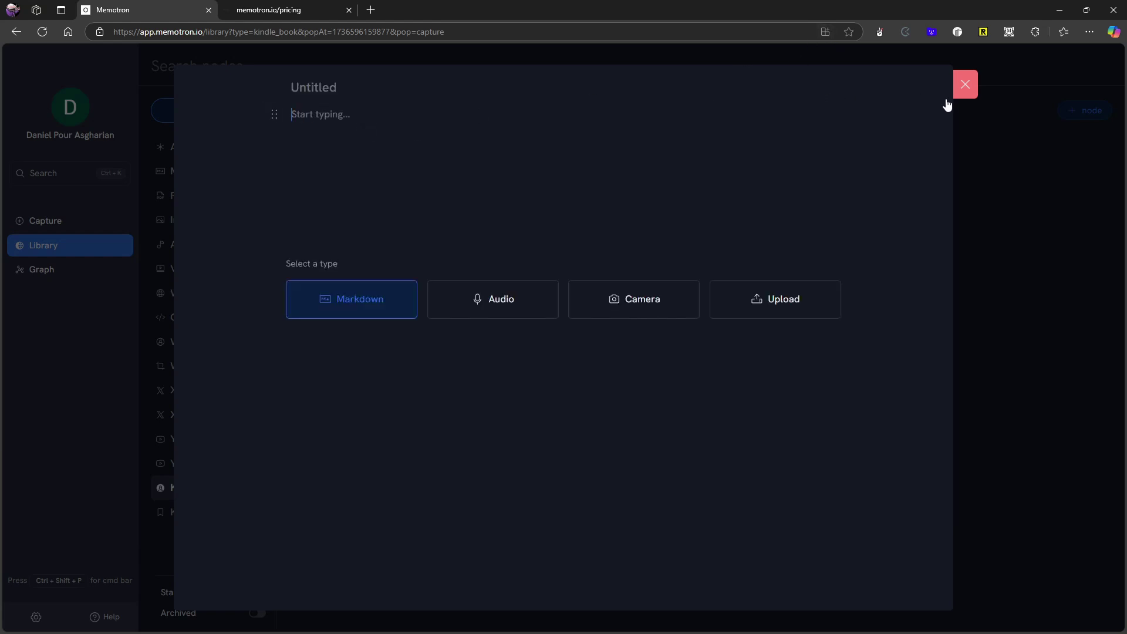
# Start a new collection from the Library's Collections view and title it 'Test'
pyautogui.click(963, 92)
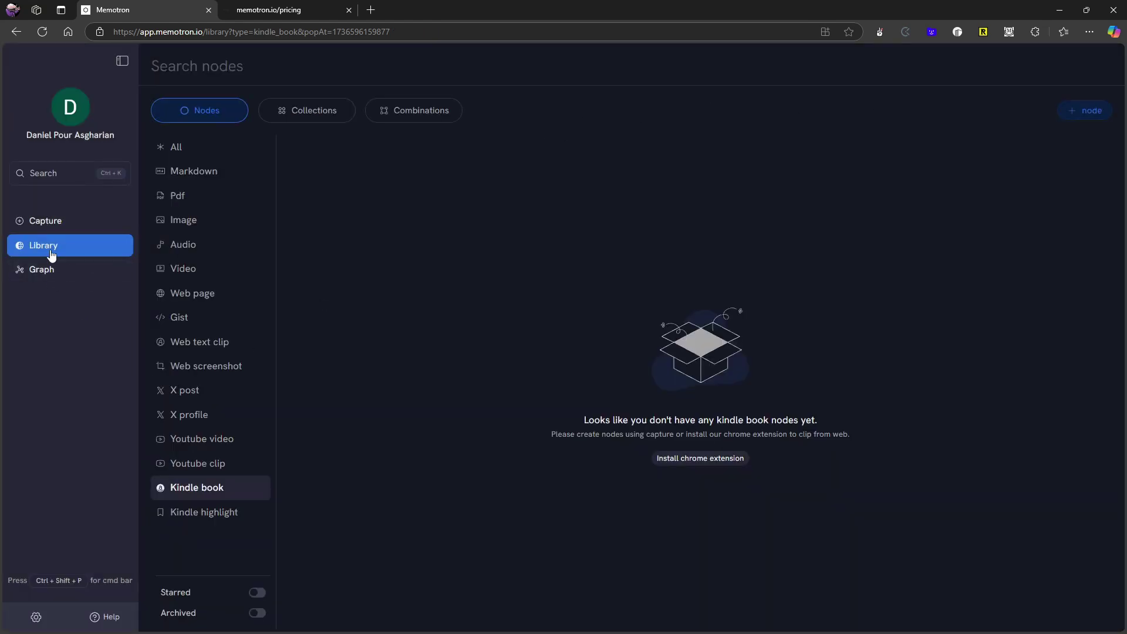
pyautogui.click(38, 224)
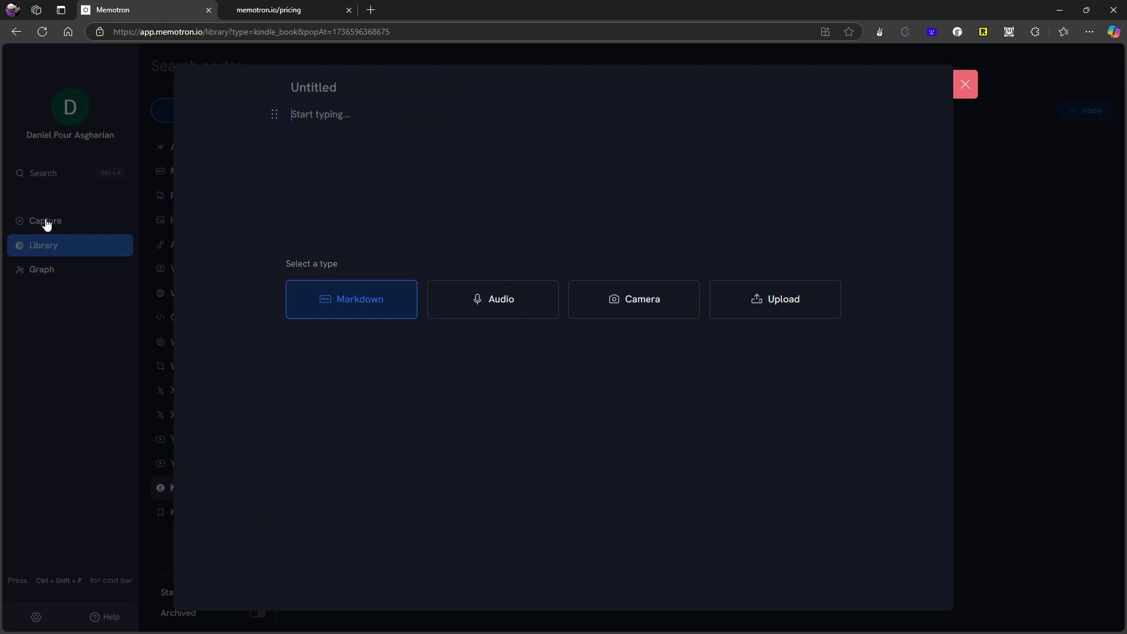
pyautogui.click(68, 254)
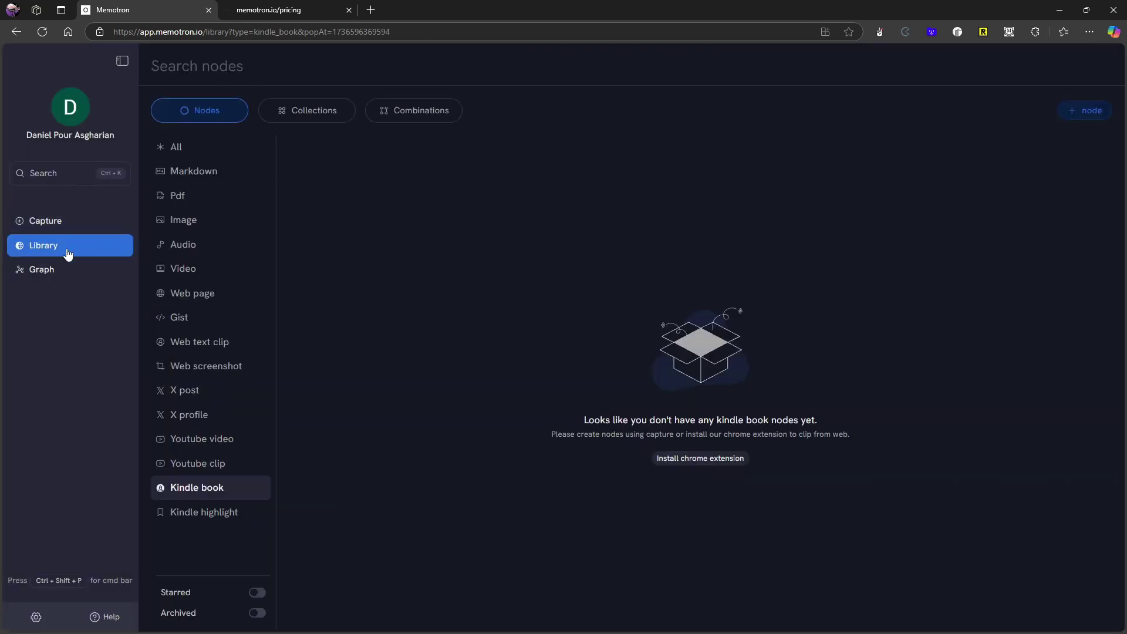
pyautogui.click(346, 116)
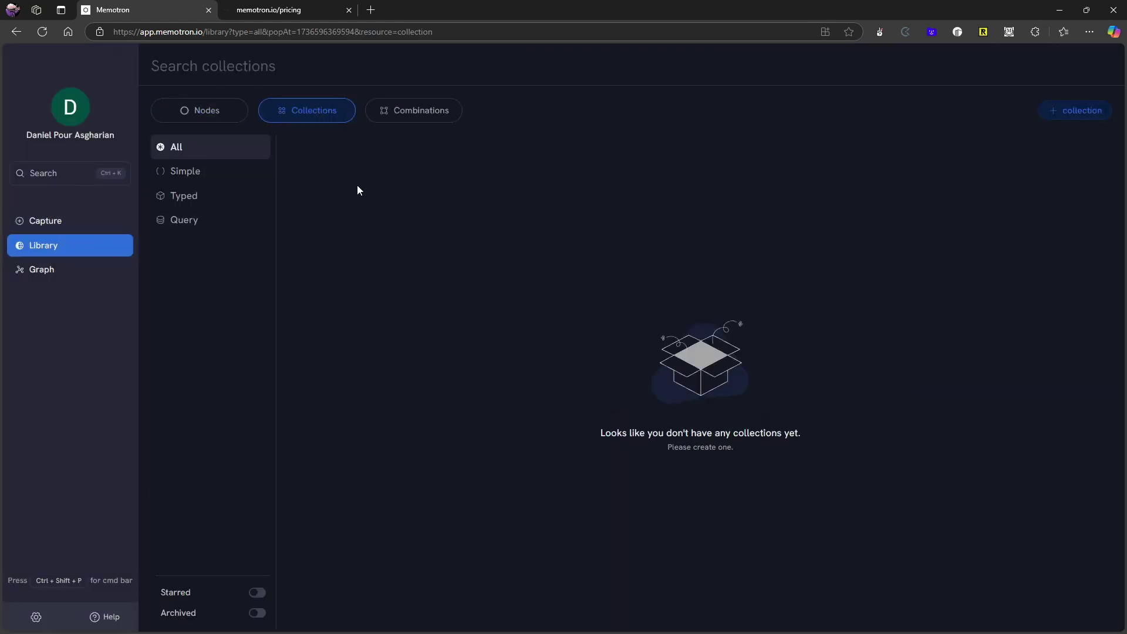
pyautogui.click(1059, 119)
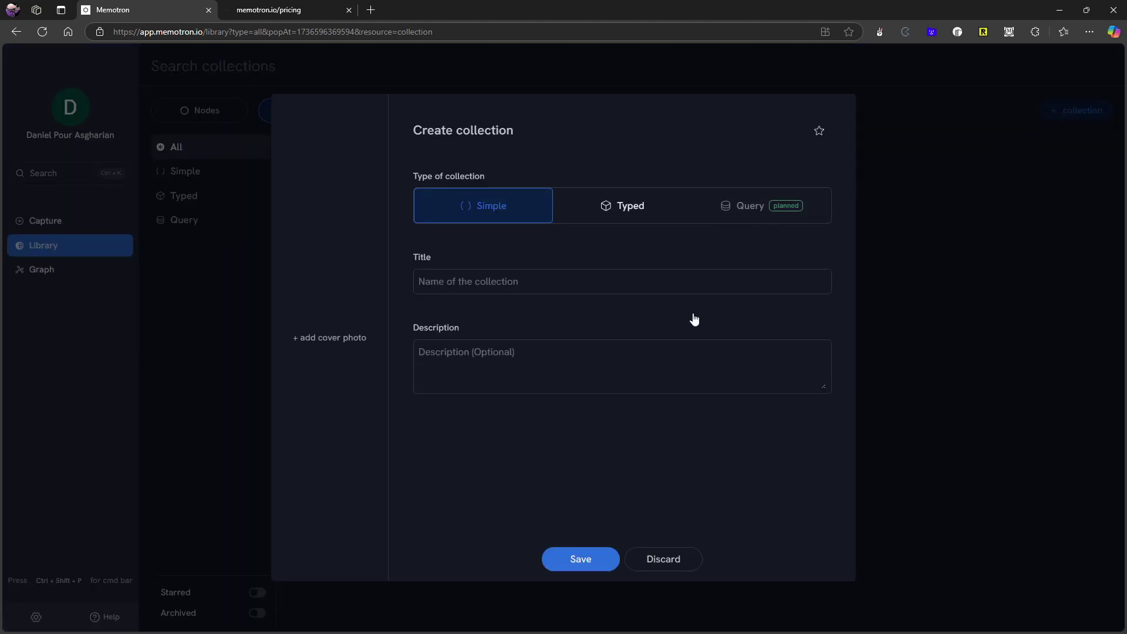
pyautogui.click(564, 288)
pyautogui.write('Test')
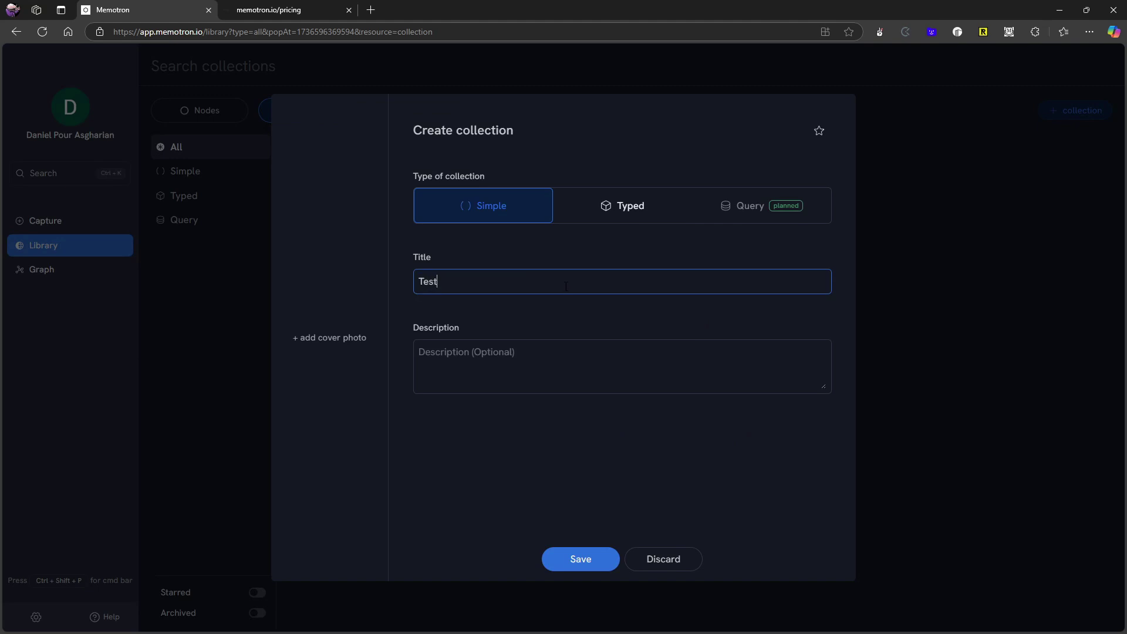
# Give the collection a mint-green cover after browsing Gradient, Library, Unsplash and AI cover options
pyautogui.click(528, 368)
pyautogui.click(322, 344)
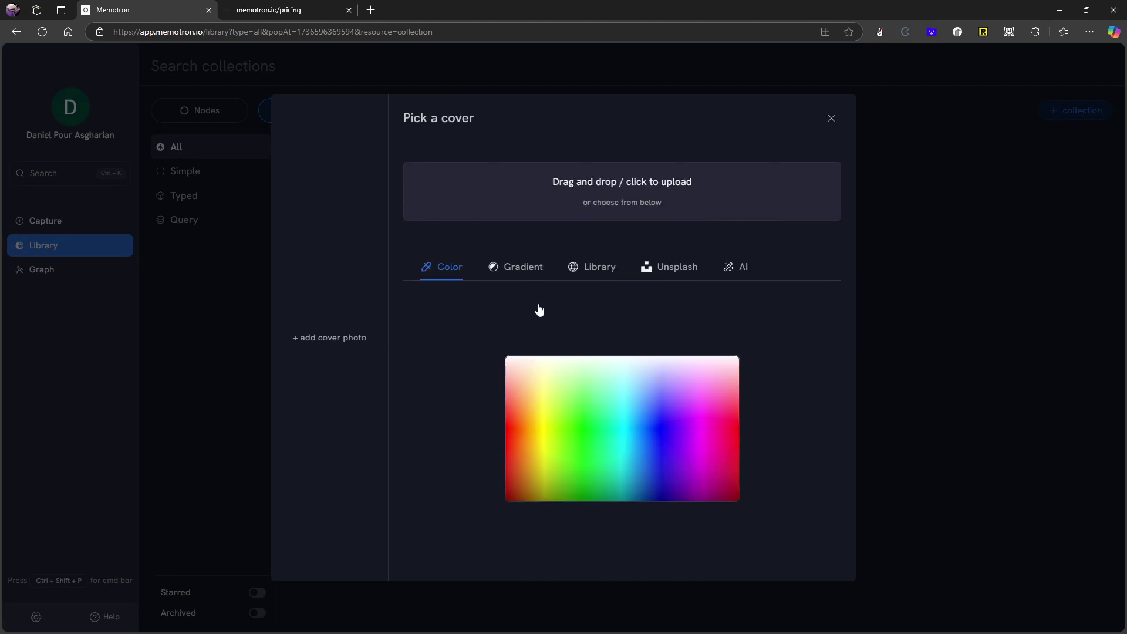
pyautogui.moveTo(578, 395); pyautogui.dragTo(609, 403)
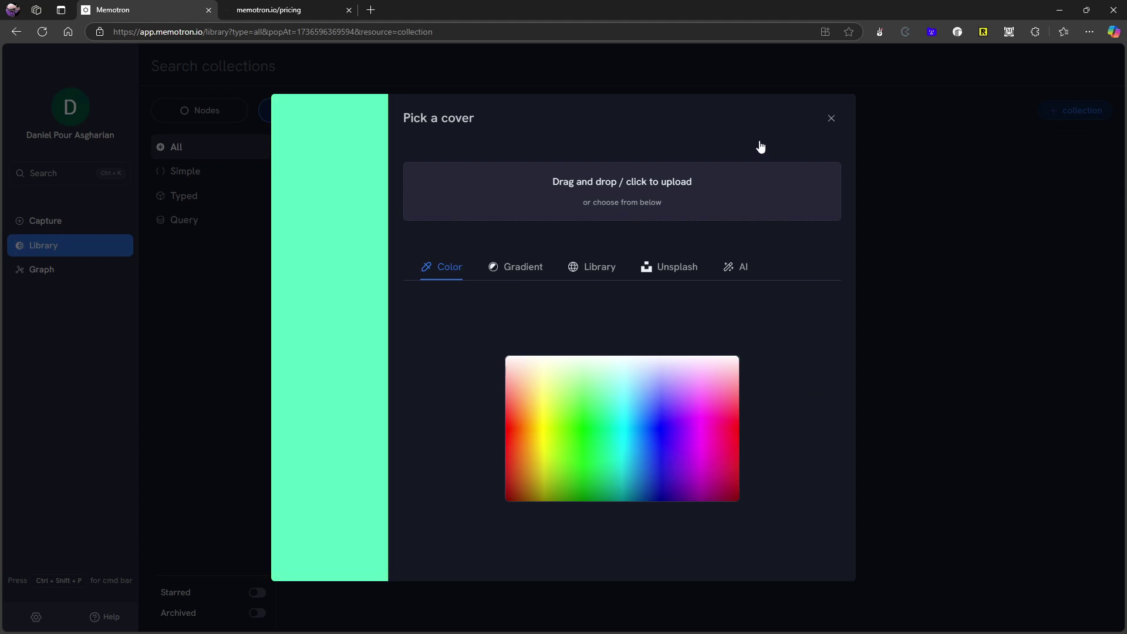
pyautogui.click(518, 269)
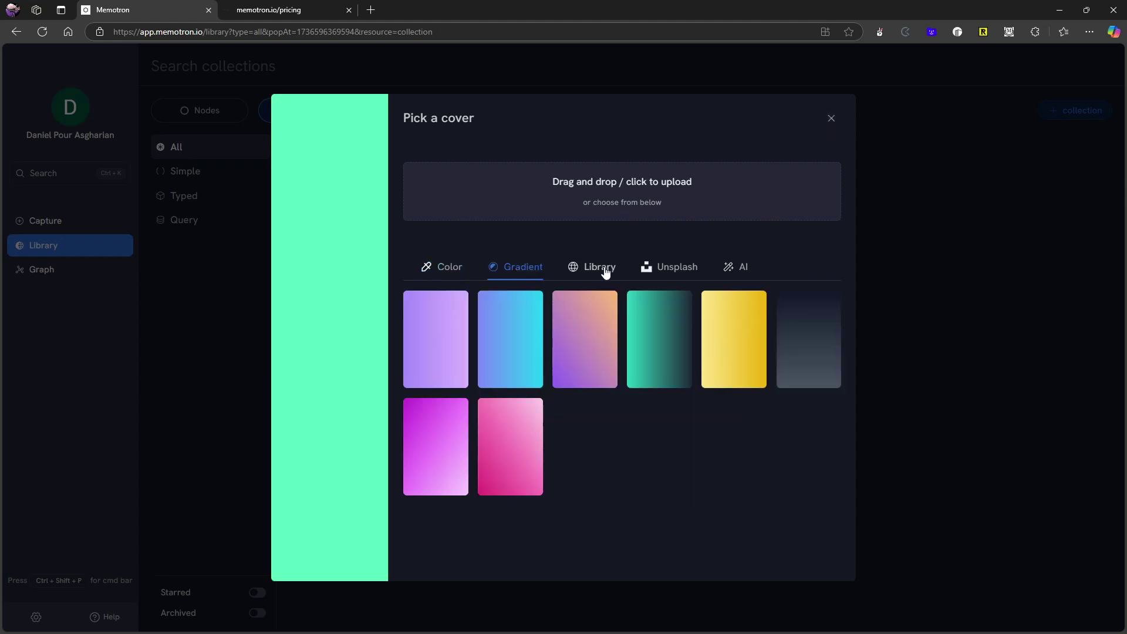
pyautogui.click(607, 270)
pyautogui.click(668, 270)
pyautogui.click(728, 271)
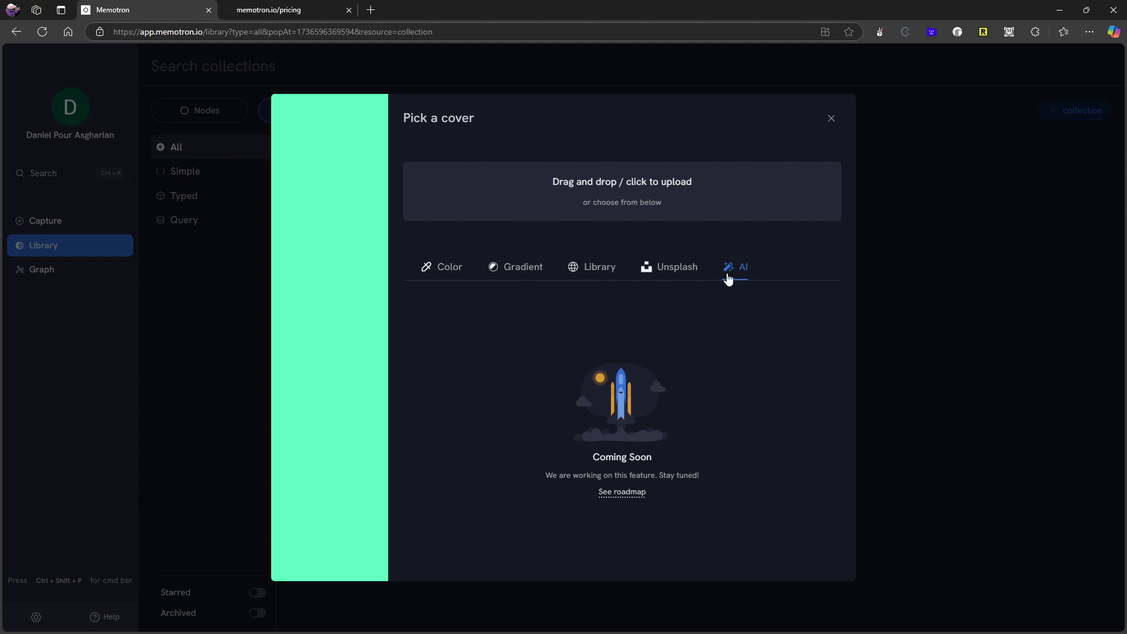
pyautogui.click(687, 267)
pyautogui.click(828, 119)
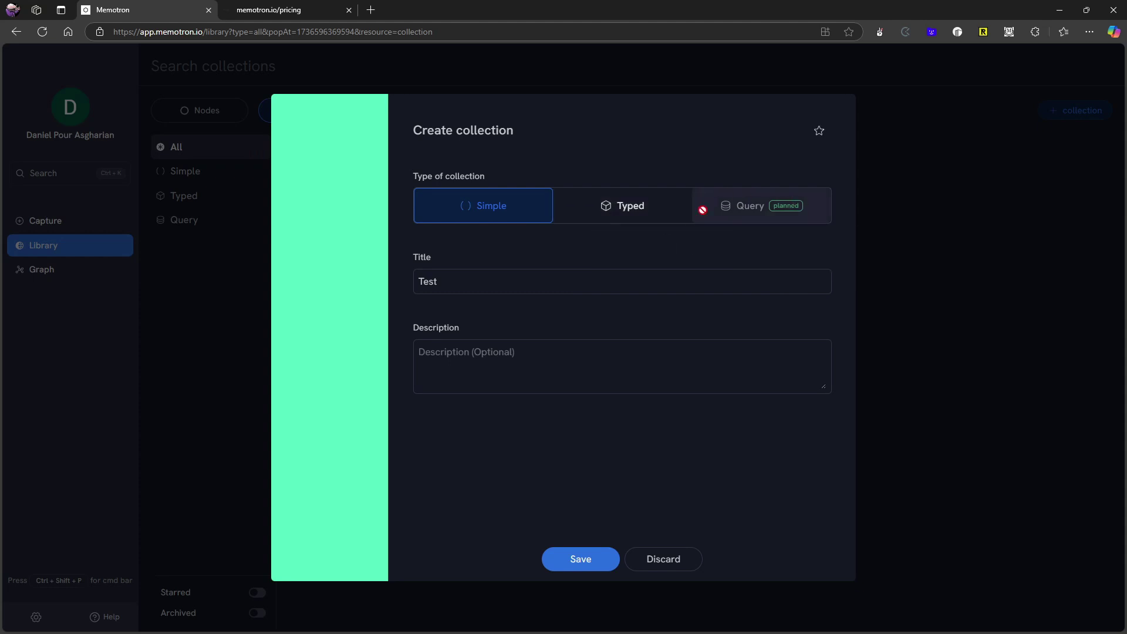
# Make the Test collection Typed and define two Text properties in its property editor
pyautogui.click(608, 215)
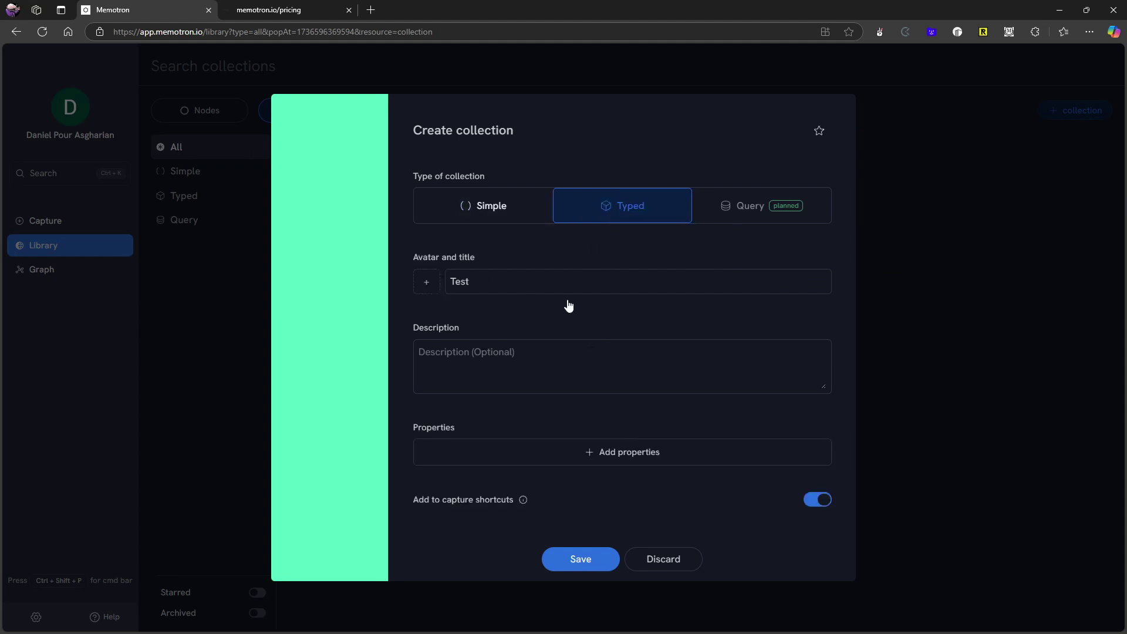
pyautogui.click(559, 449)
pyautogui.click(565, 217)
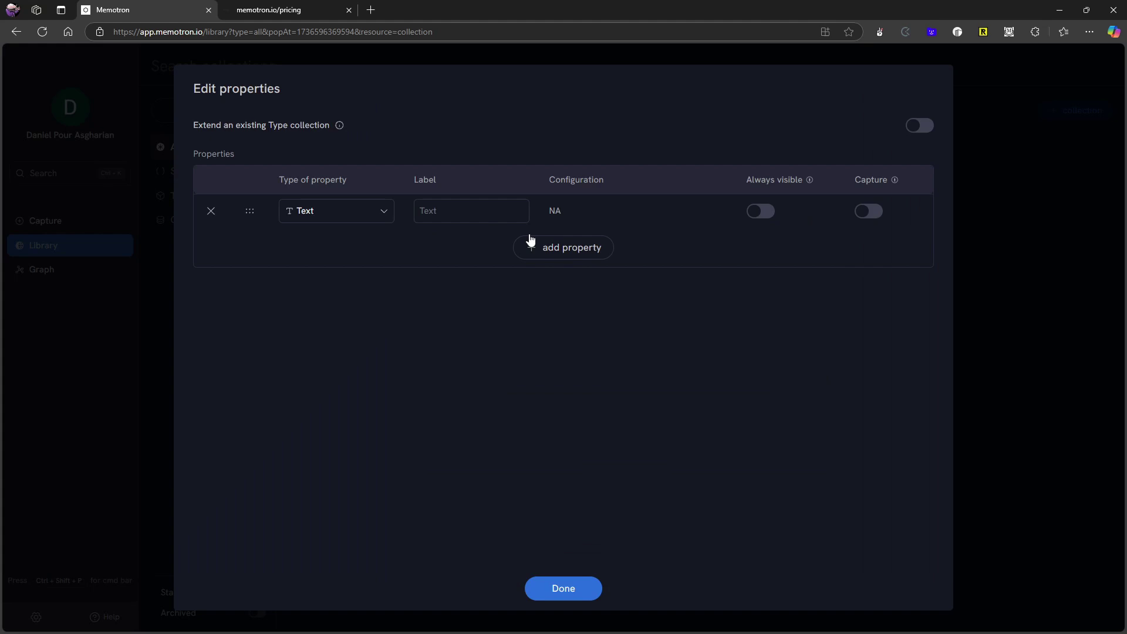
pyautogui.click(566, 247)
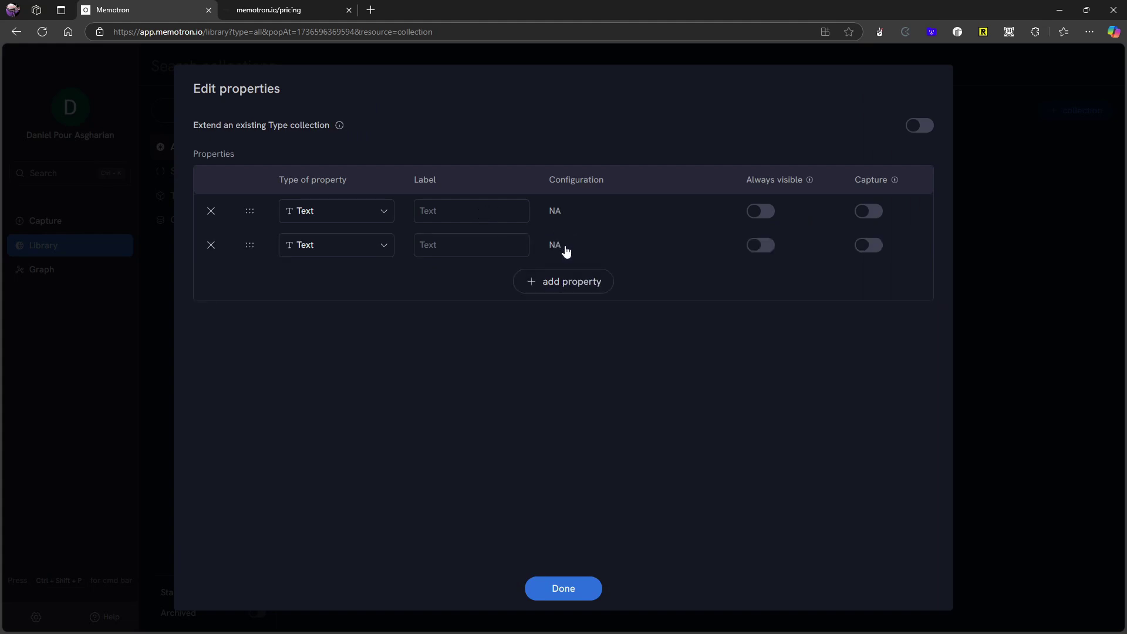
pyautogui.click(325, 247)
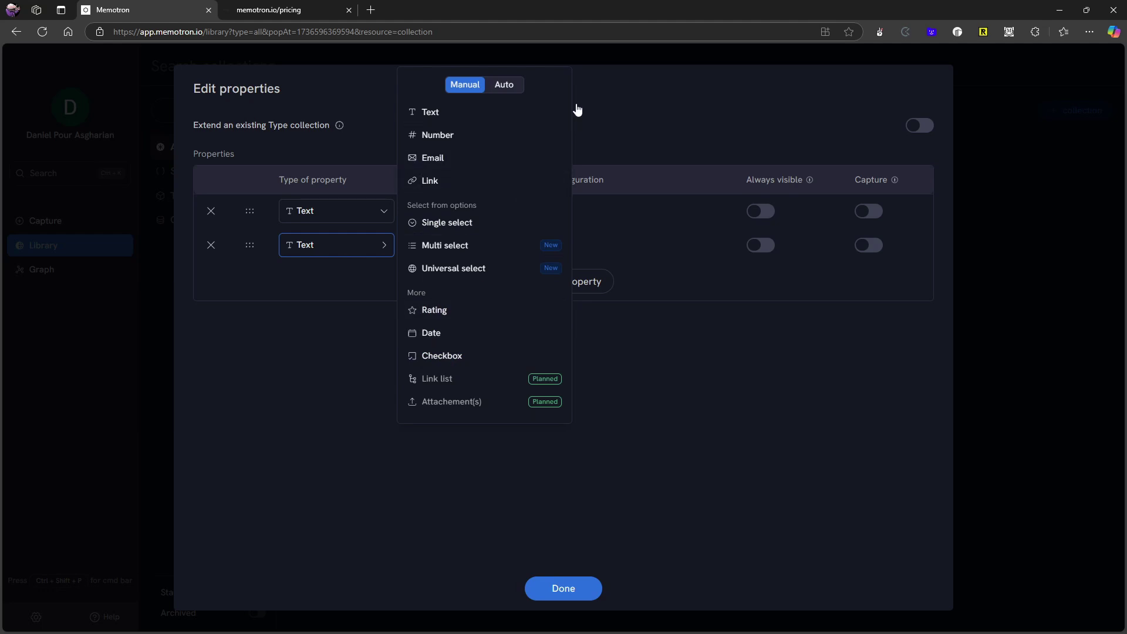
pyautogui.click(595, 124)
pyautogui.click(585, 591)
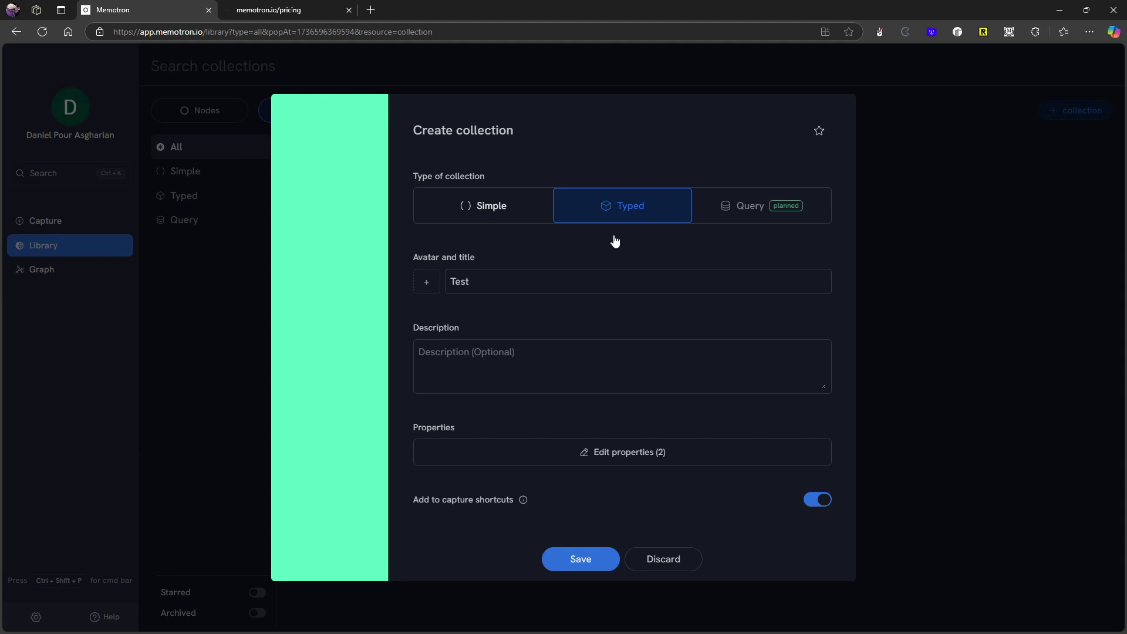
# Discard the unsaved Test collection, then filter Collections by Simple, Typed and Query, each empty
pyautogui.moveTo(756, 203)
pyautogui.click(660, 568)
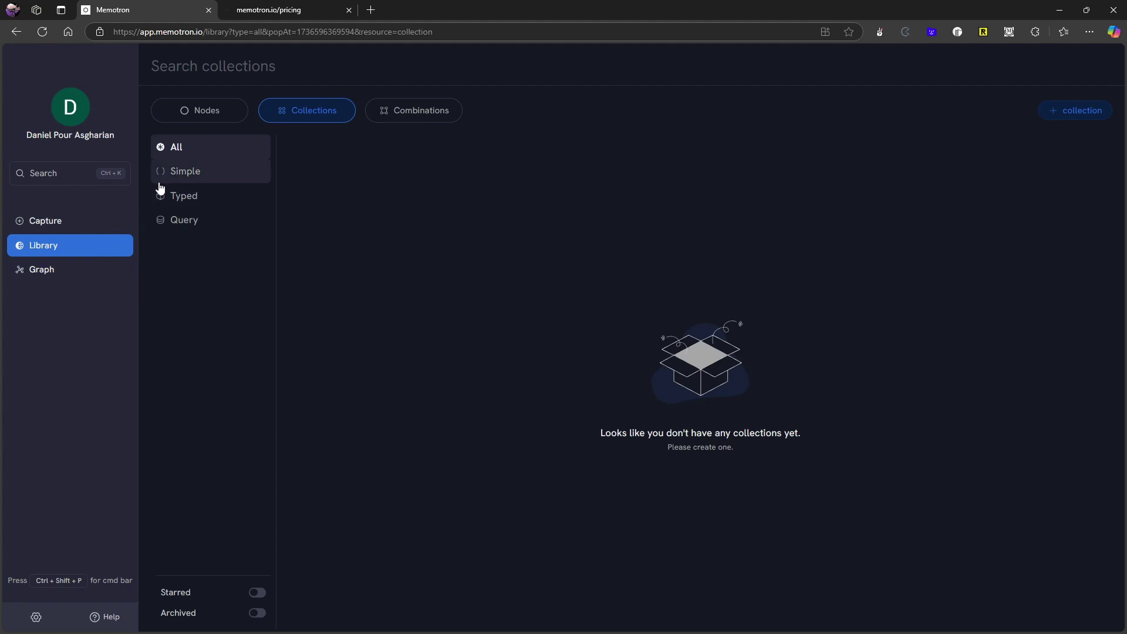
pyautogui.click(181, 183)
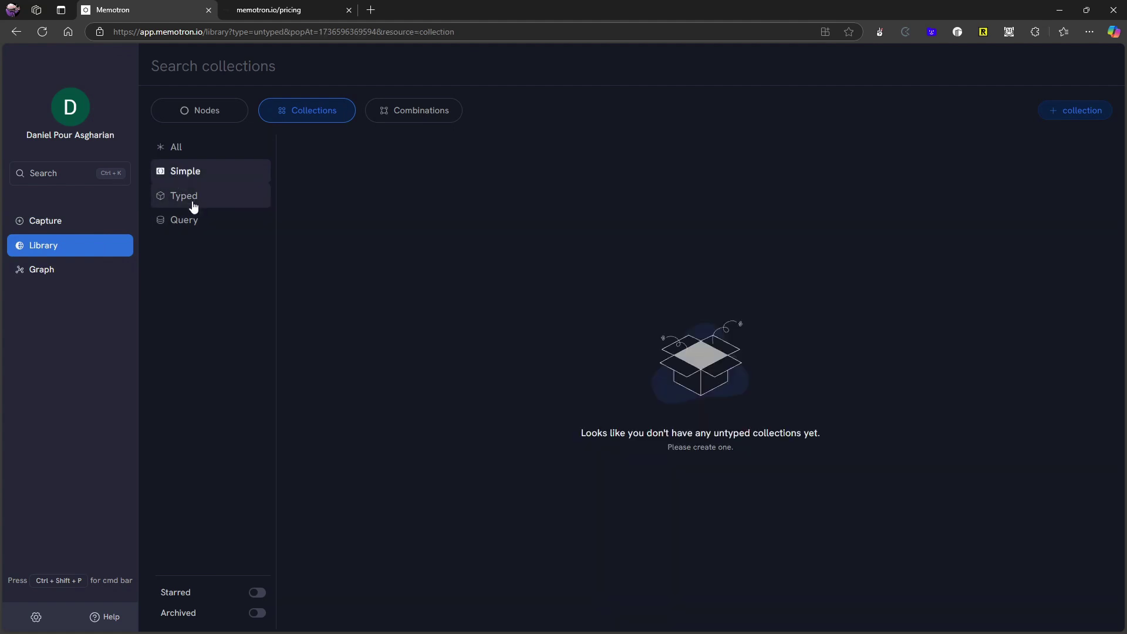
pyautogui.click(192, 205)
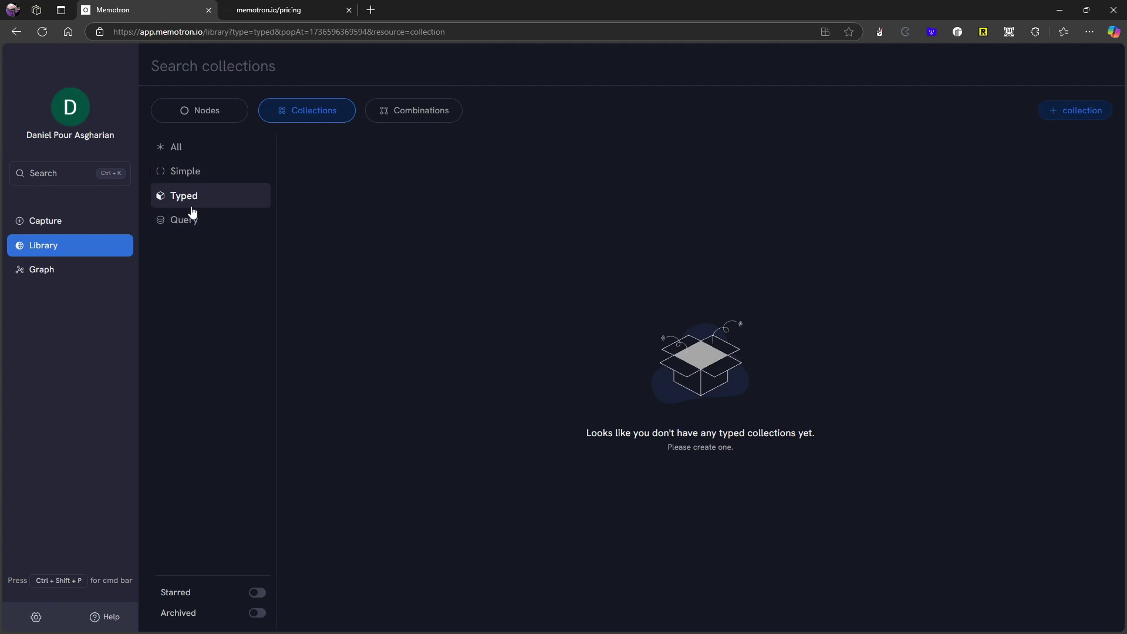
pyautogui.click(189, 229)
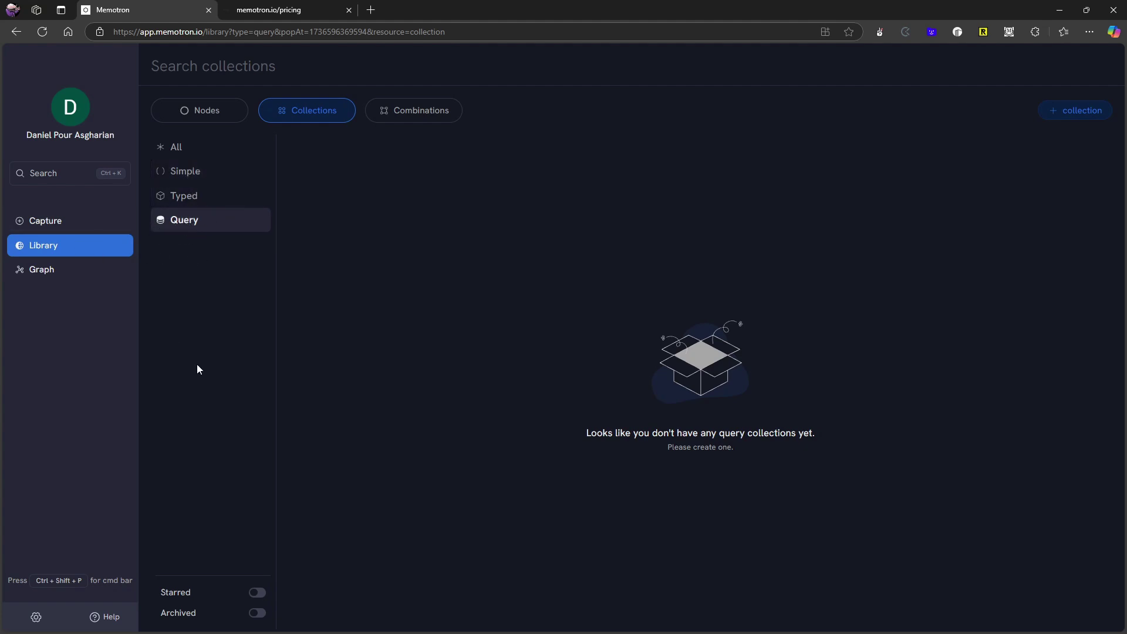
pyautogui.rightClick(210, 355)
pyautogui.click(168, 269)
# Filter the library's Nodes view to Markdown, confirming it holds no Markdown nodes yet
pyautogui.click(61, 172)
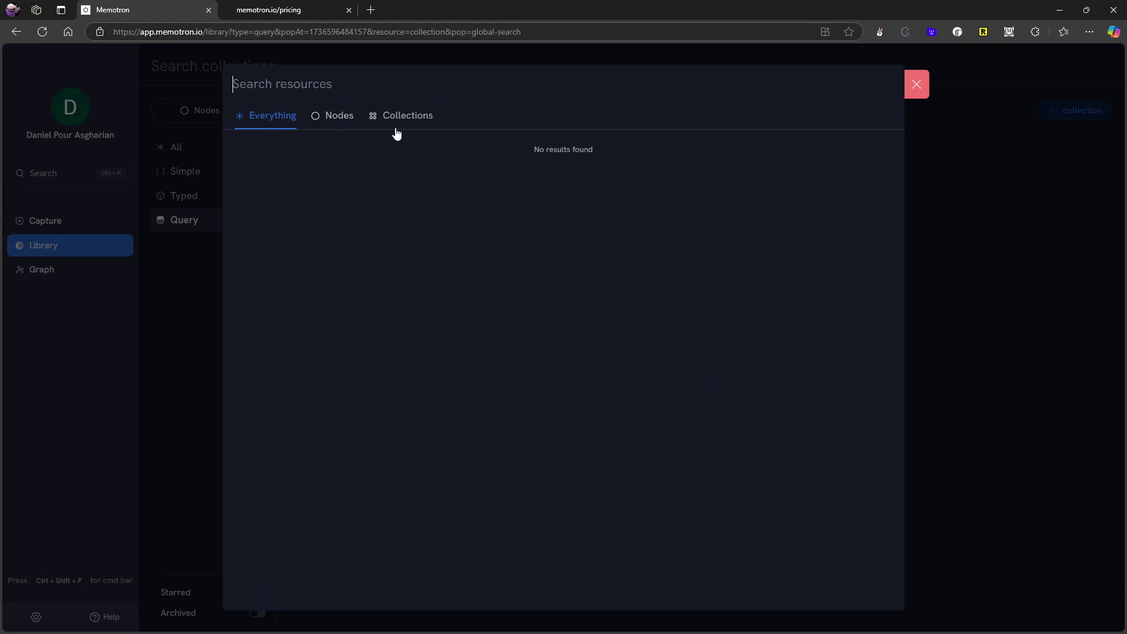
pyautogui.click(175, 283)
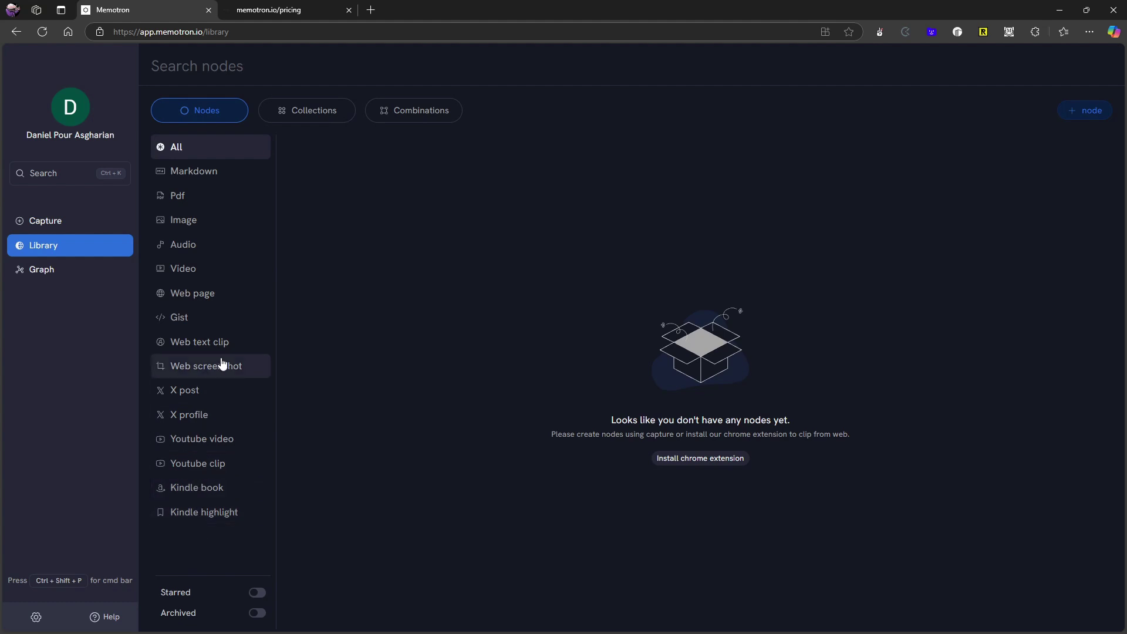
pyautogui.click(205, 176)
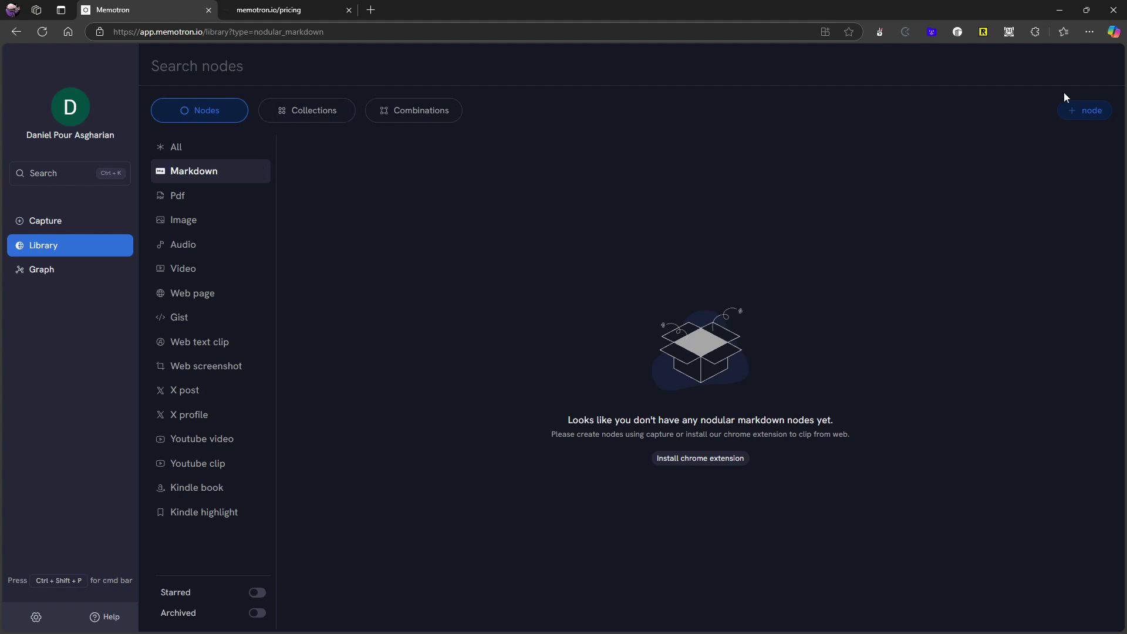
pyautogui.click(1087, 112)
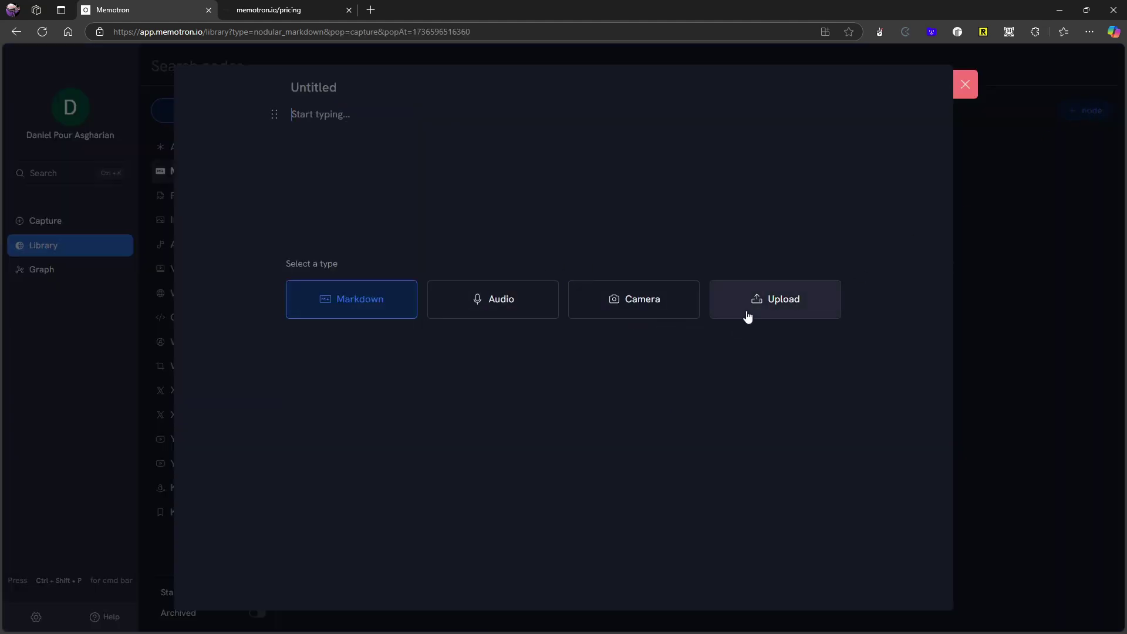
pyautogui.click(977, 81)
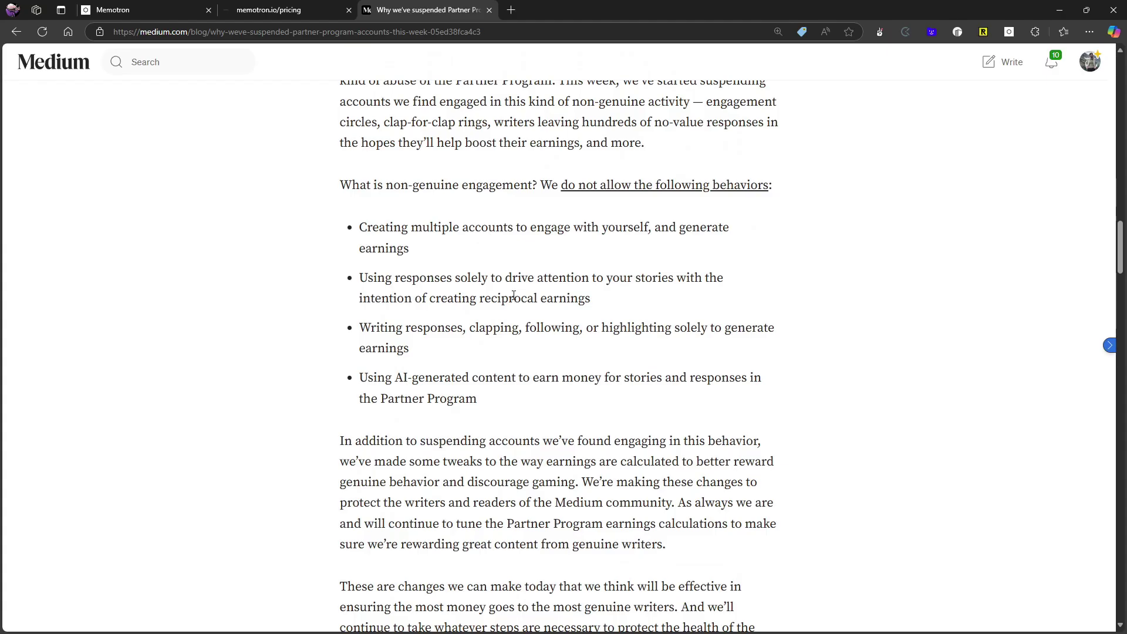
# Select the article's four bulleted non-genuine engagement behaviours
pyautogui.scroll(-2, 514, 295)
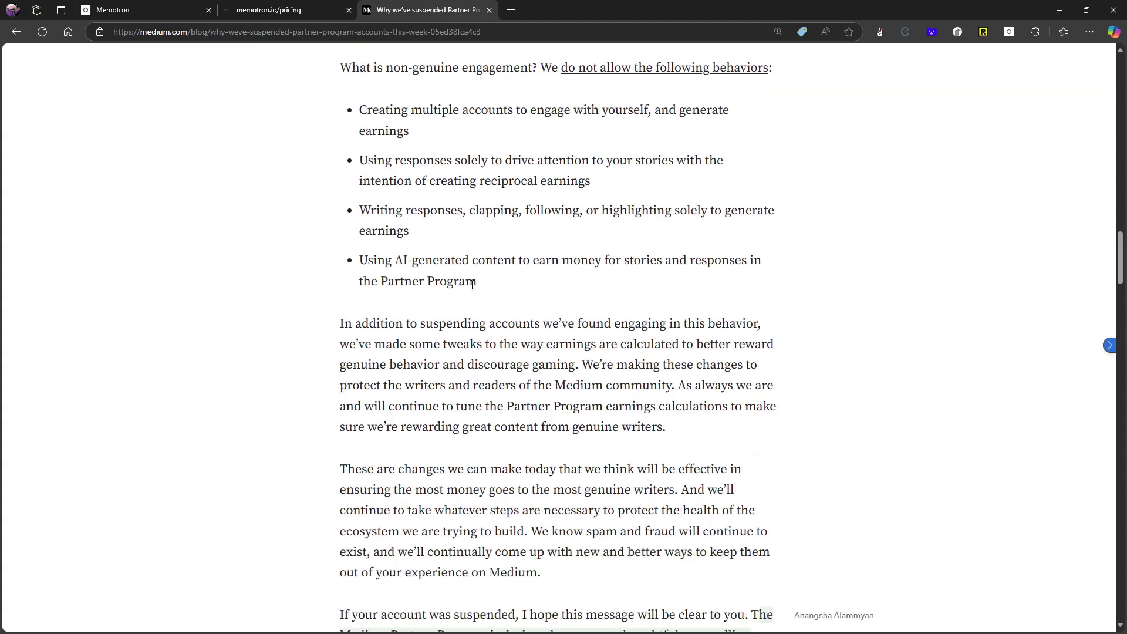
pyautogui.scroll(2, 541, 282)
pyautogui.scroll(-1, 359, 192)
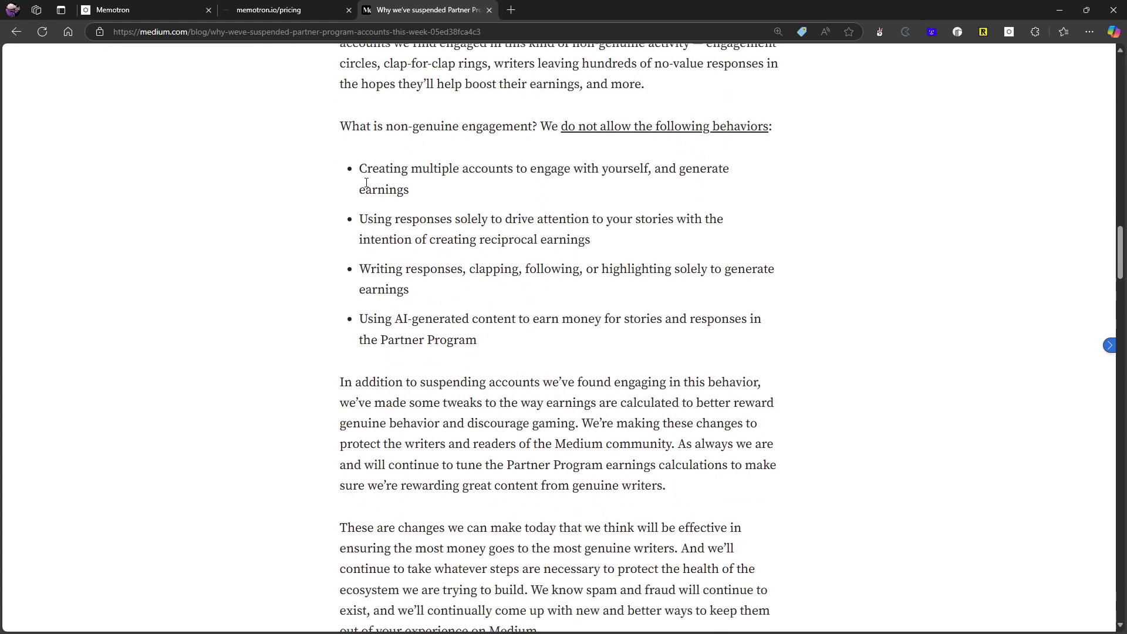
pyautogui.moveTo(361, 167)
pyautogui.mouseDown()
pyautogui.moveTo(488, 223)
pyautogui.moveTo(599, 321)
pyautogui.moveTo(609, 345)
pyautogui.mouseUp()
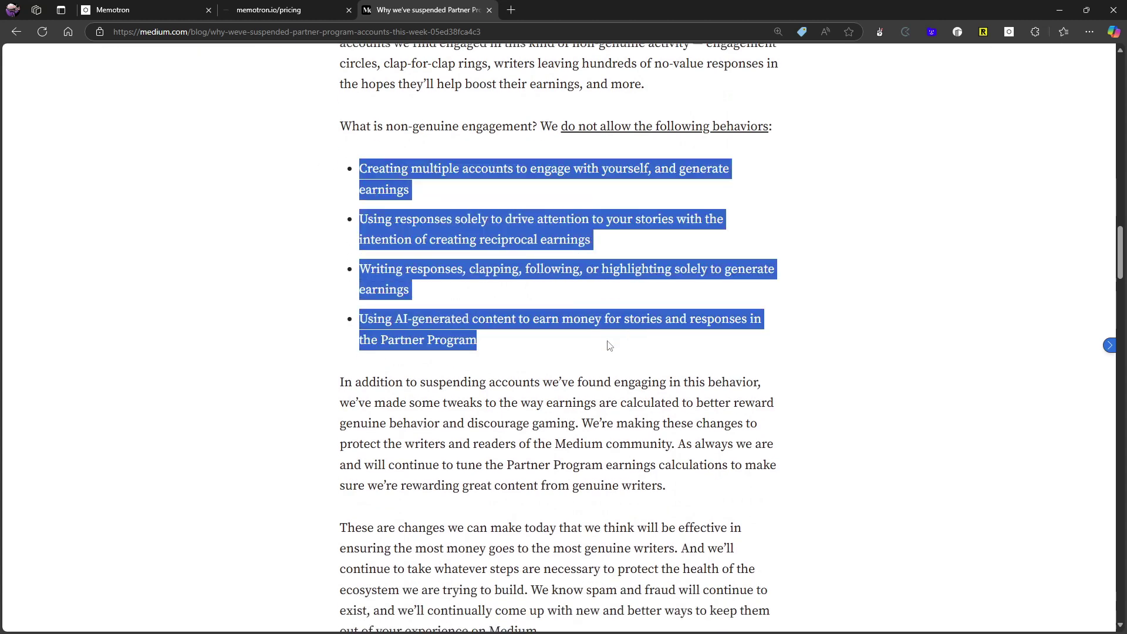
pyautogui.rightClick(513, 325)
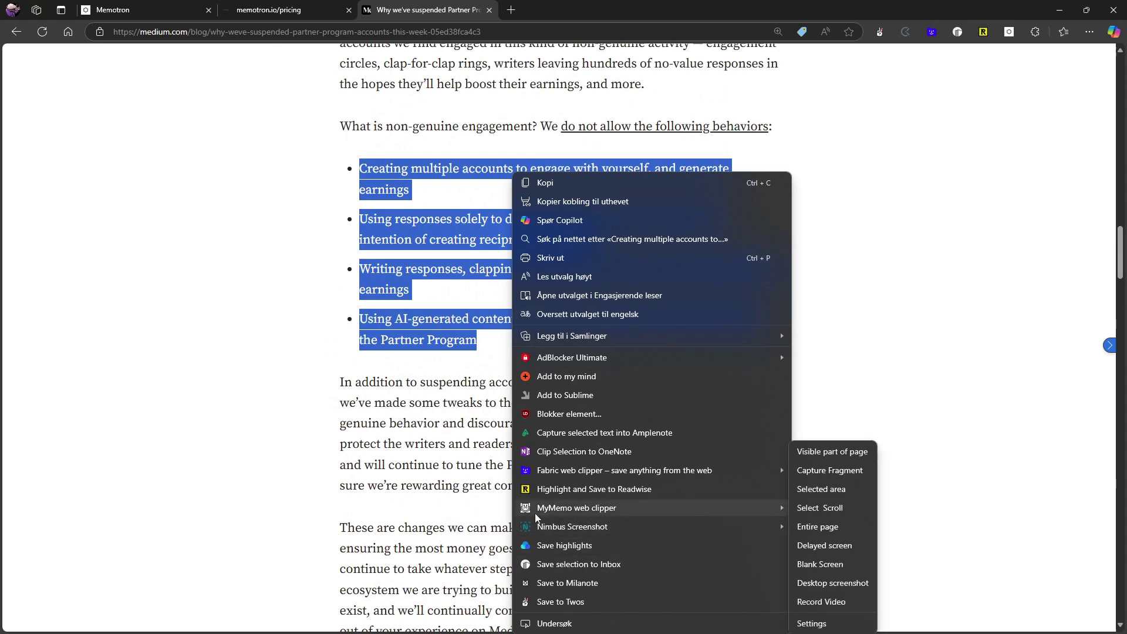
pyautogui.click(450, 352)
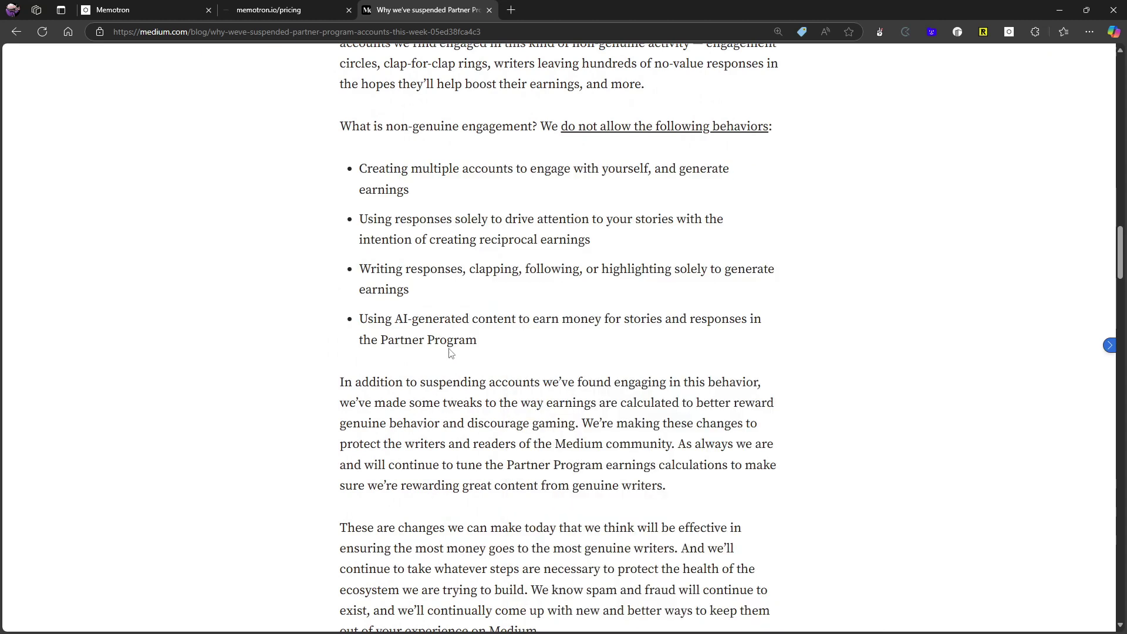
pyautogui.moveTo(478, 346)
pyautogui.mouseDown()
pyautogui.moveTo(359, 189)
pyautogui.moveTo(359, 168)
pyautogui.mouseUp()
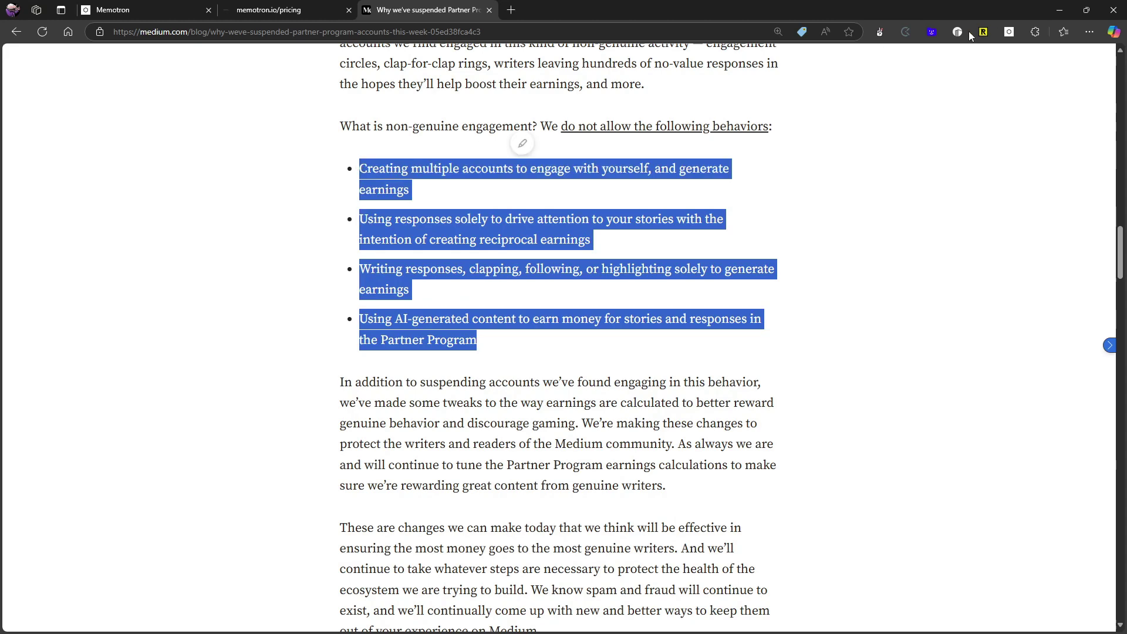
# Open the Memotron web clipper beside the article and select its last three bullets
pyautogui.click(1009, 31)
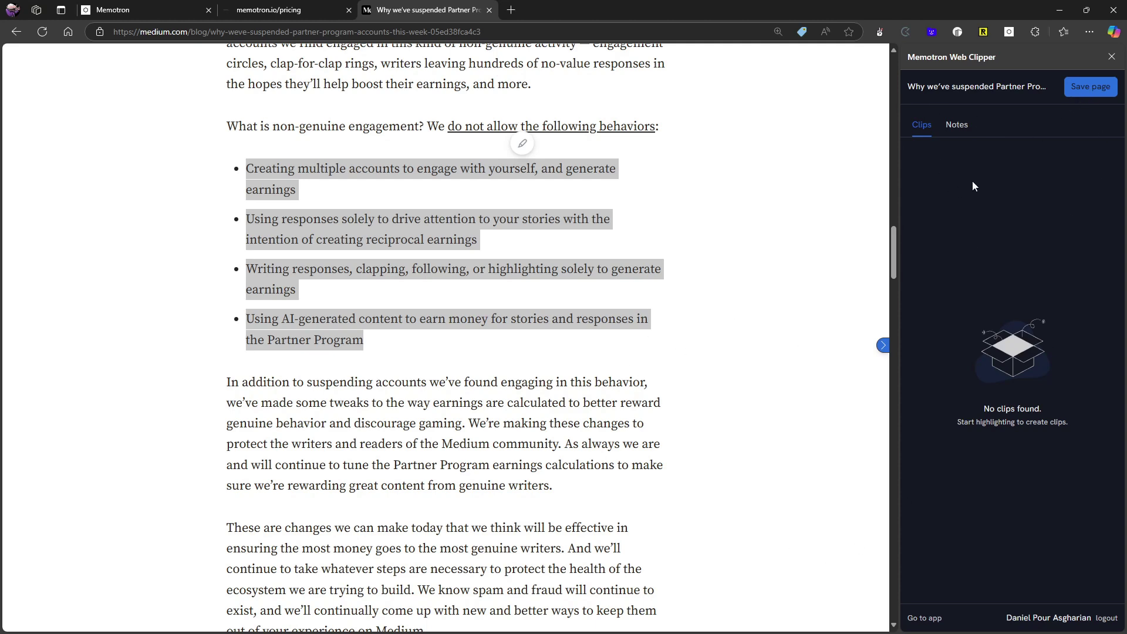
pyautogui.click(486, 334)
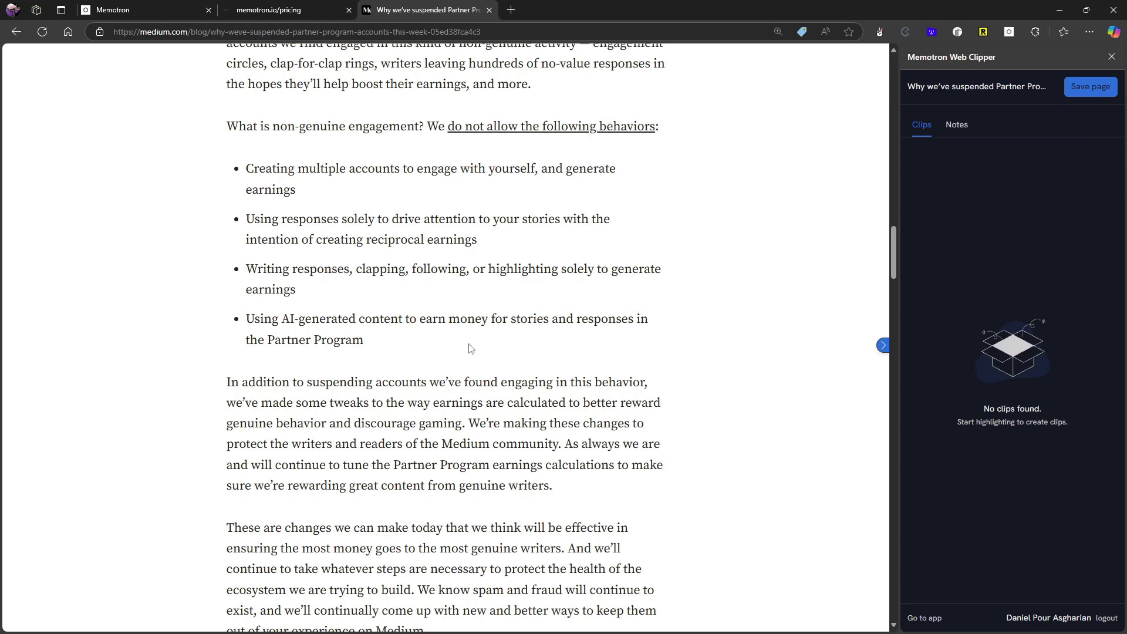
pyautogui.moveTo(470, 348)
pyautogui.mouseDown()
pyautogui.moveTo(327, 321)
pyautogui.moveTo(261, 222)
pyautogui.moveTo(243, 222)
pyautogui.mouseUp()
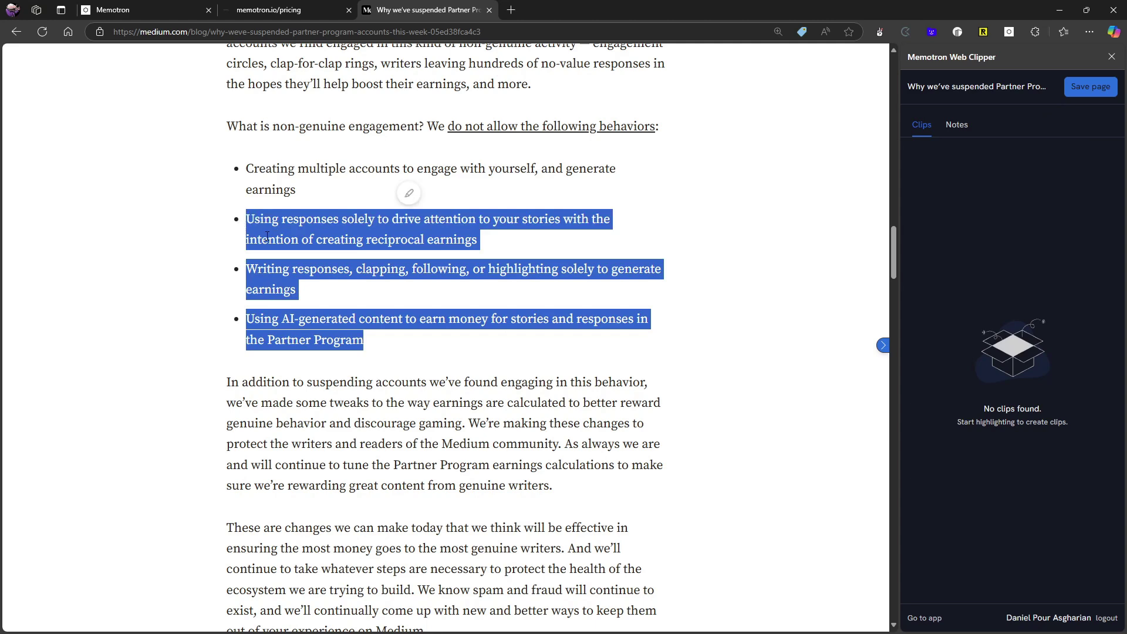
# Save the whole Medium article page to Memotron from the clipper's Notes view
pyautogui.click(408, 194)
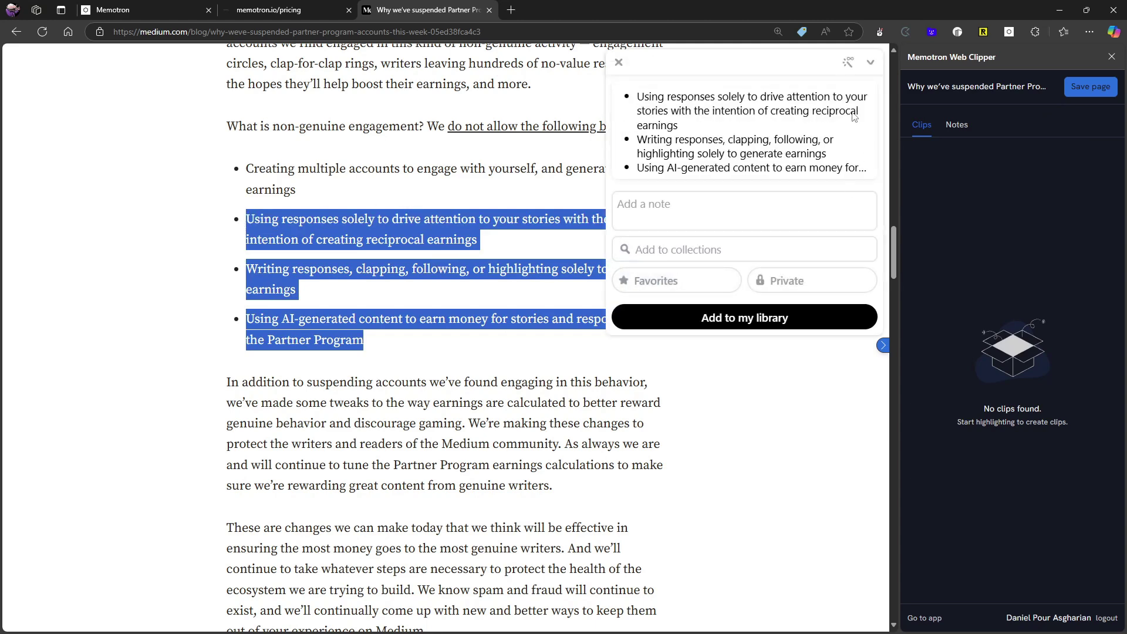
pyautogui.click(618, 63)
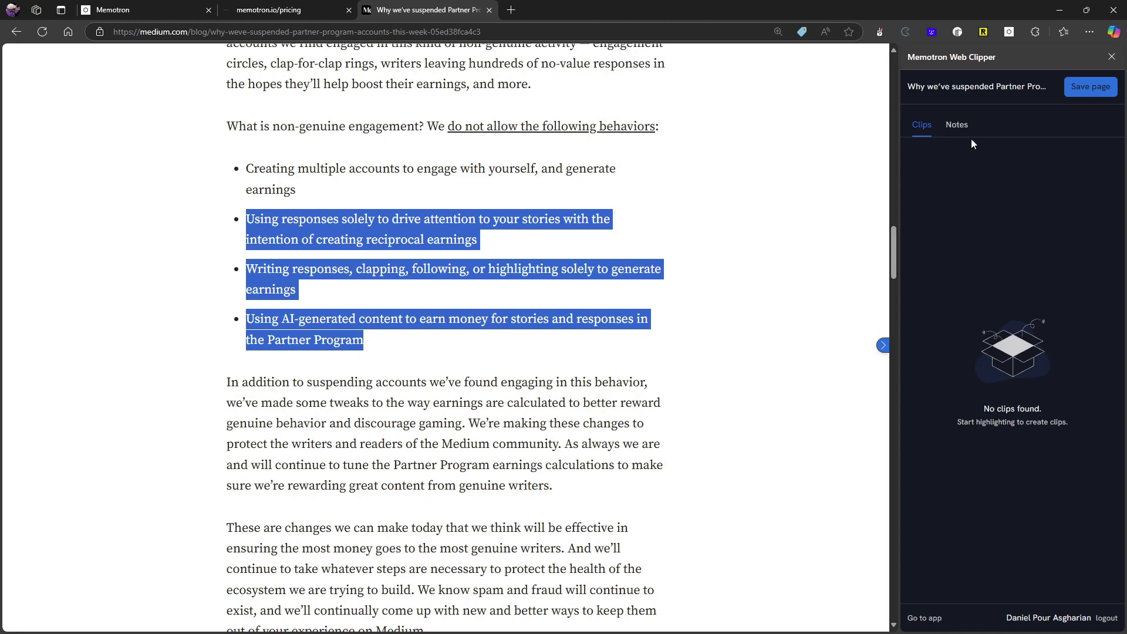
pyautogui.click(956, 125)
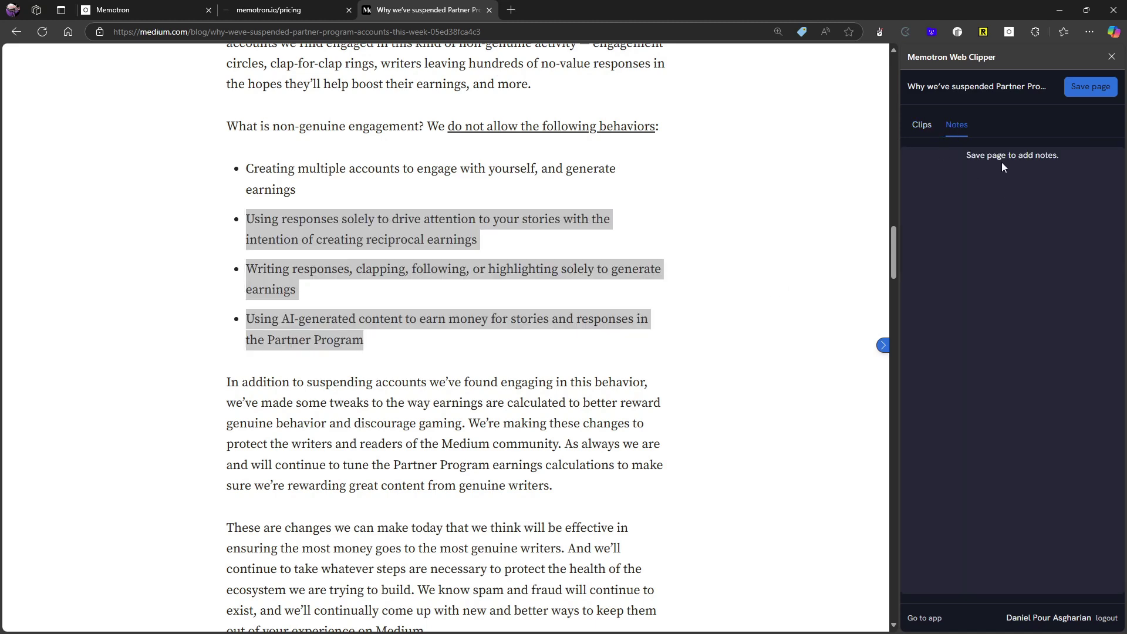
pyautogui.click(1094, 91)
# Return to the clipper's Clips list and reselect the last three bullets
pyautogui.click(922, 127)
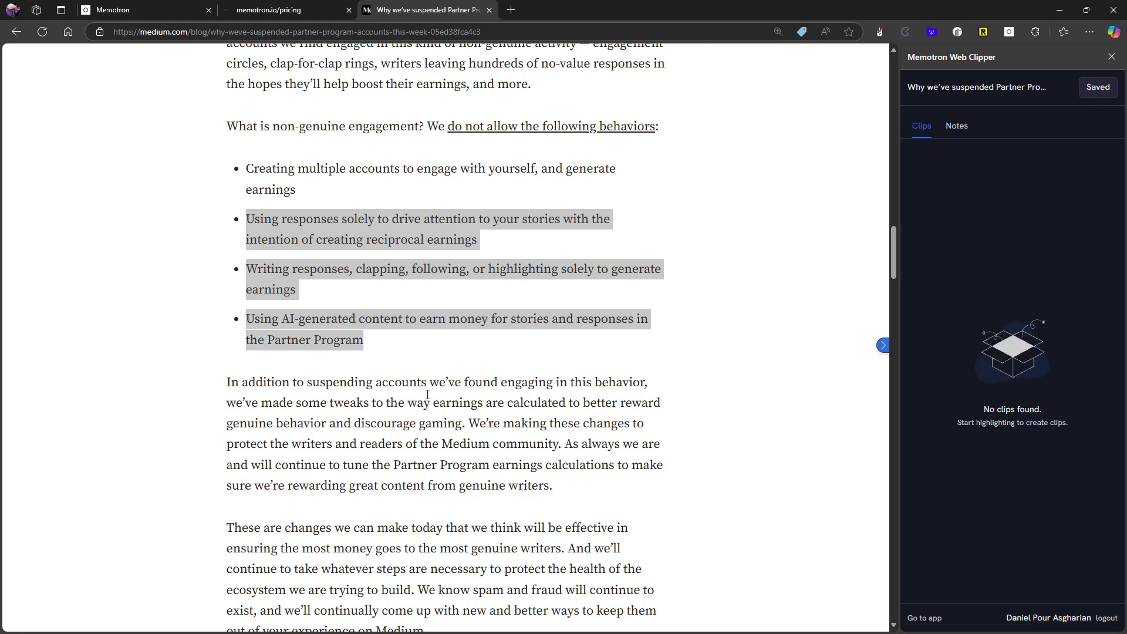
pyautogui.moveTo(411, 353); pyautogui.dragTo(251, 224)
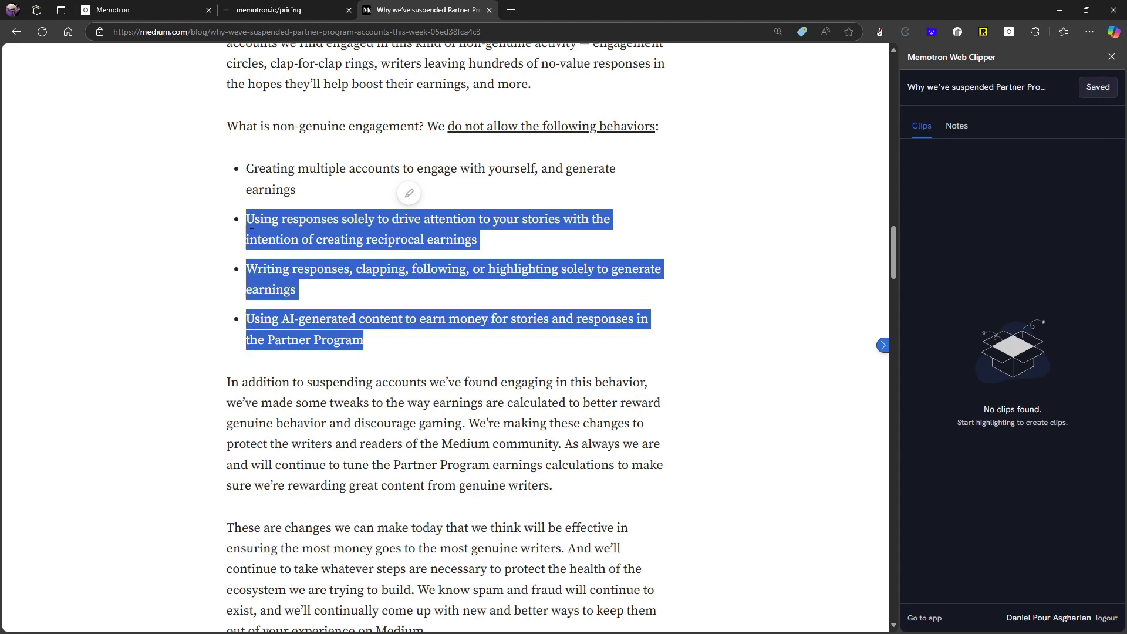
pyautogui.rightClick(287, 228)
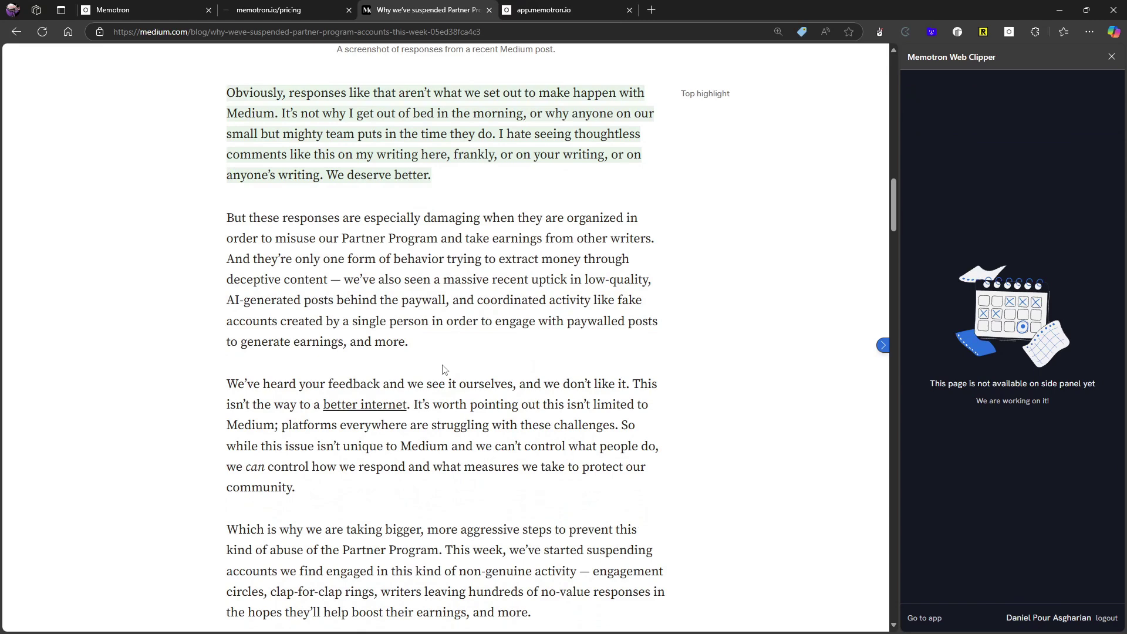
pyautogui.moveTo(427, 344); pyautogui.dragTo(217, 243)
# Reopen the web clipper panel, clear the selection and switch to the Memotron library
pyautogui.scroll(3, 751, 464)
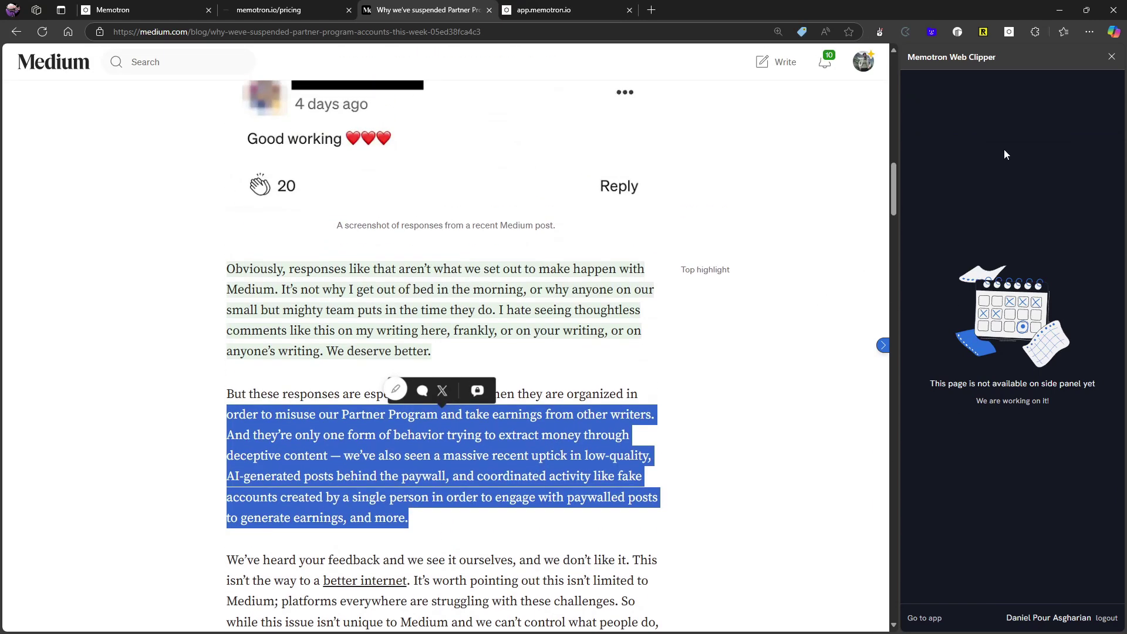
pyautogui.click(1112, 56)
pyautogui.click(1008, 32)
pyautogui.click(420, 526)
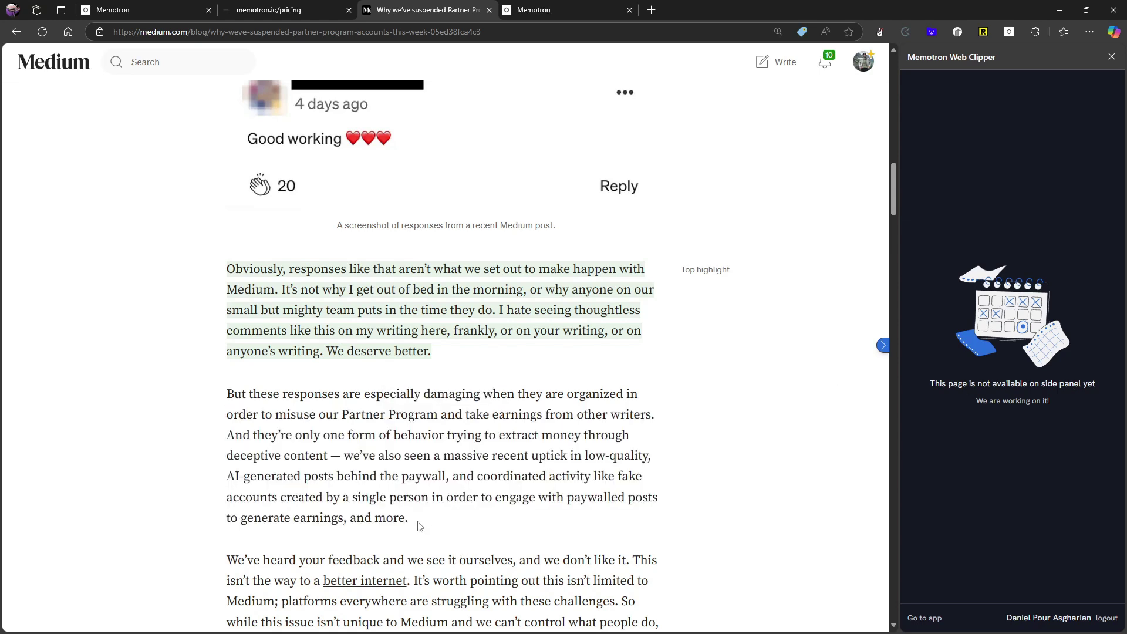
pyautogui.click(573, 9)
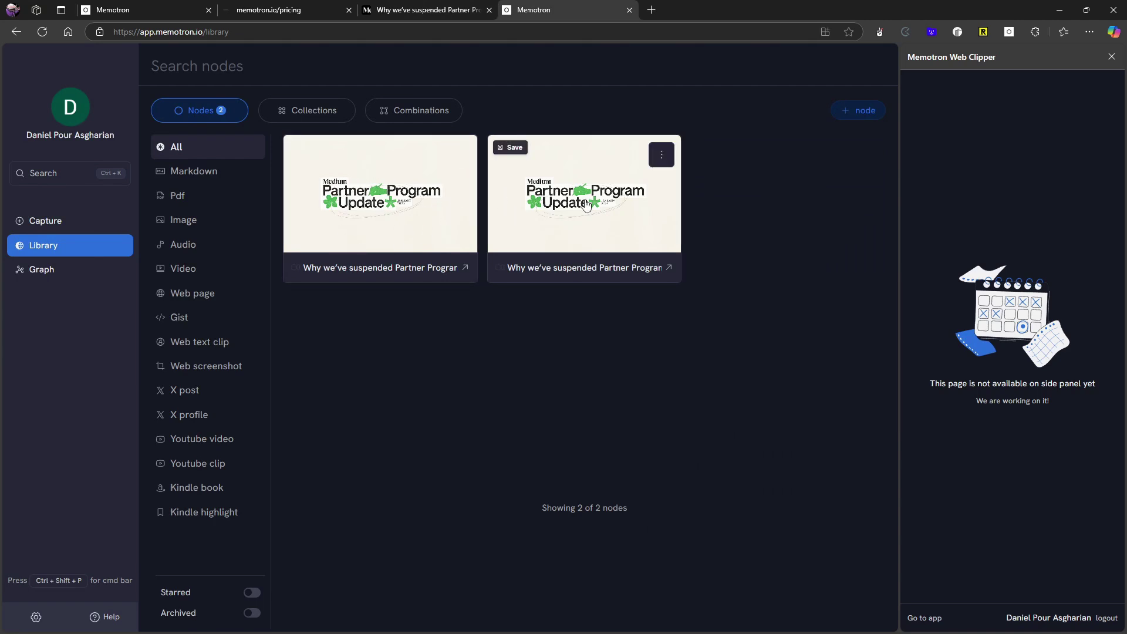
# View the details of both saved Partner Program article pages
pyautogui.click(326, 222)
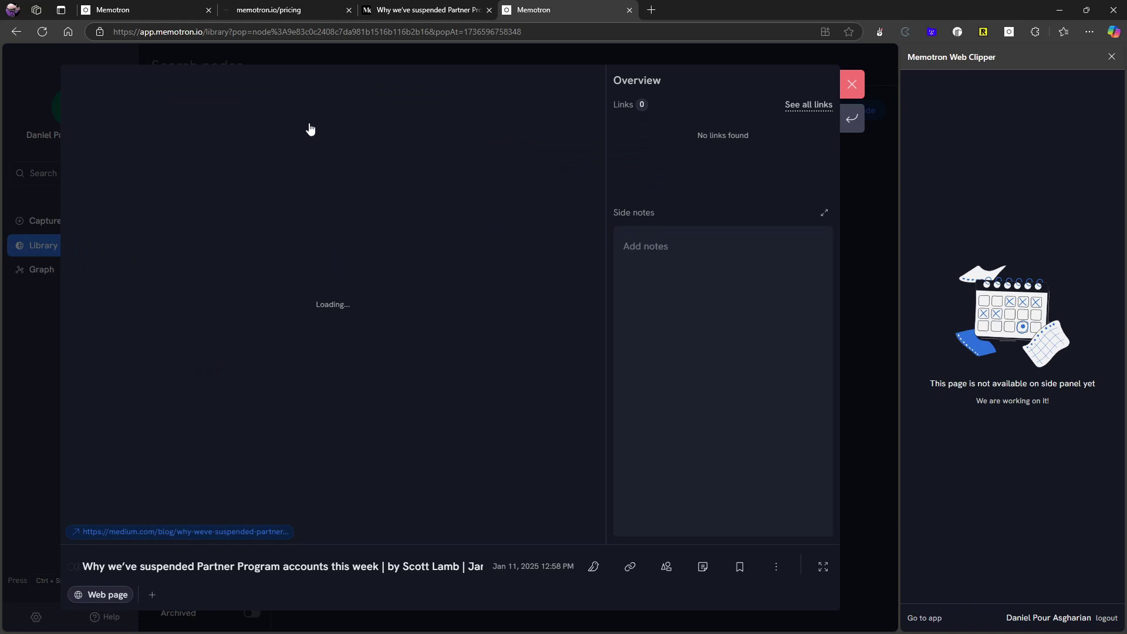
pyautogui.click(851, 84)
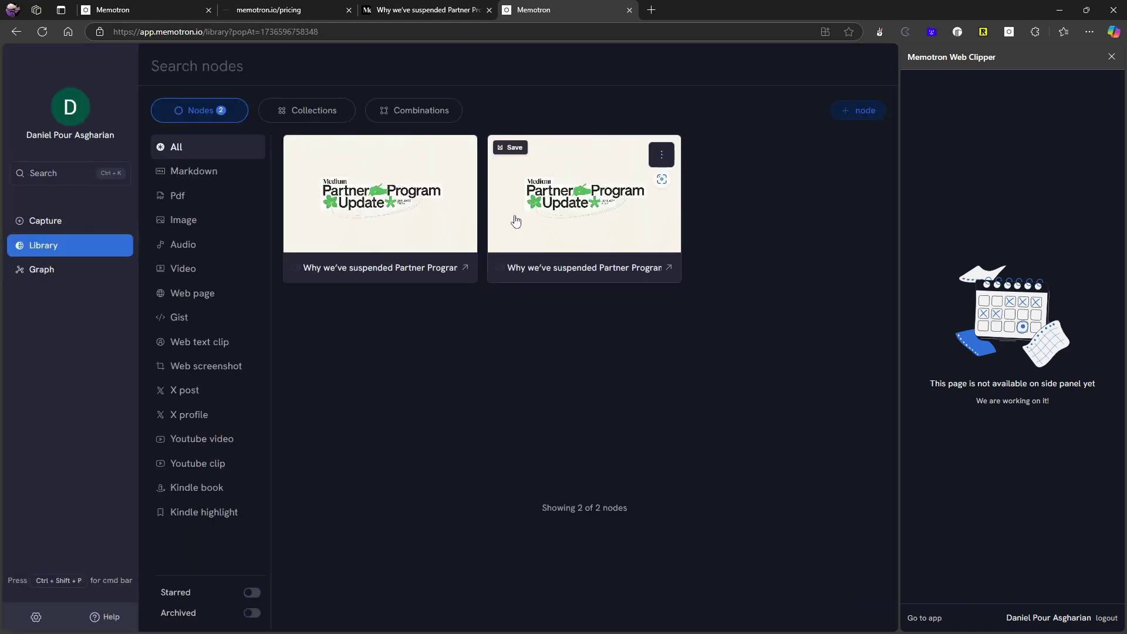
pyautogui.click(515, 221)
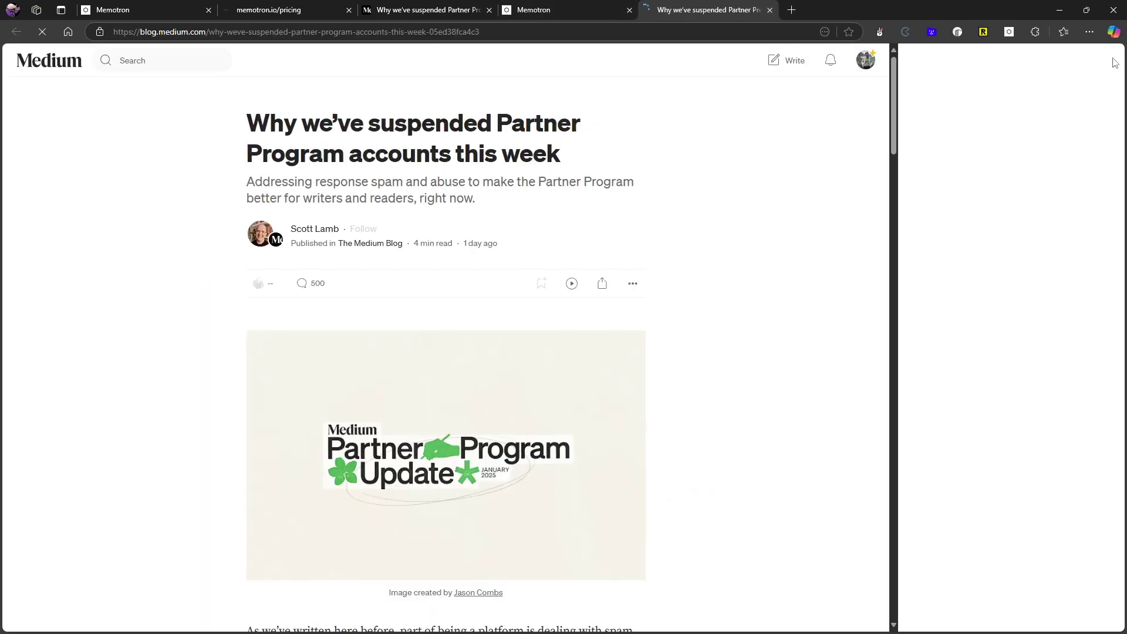
# Select the 'sea of responses' paragraph and save the article page from the clipper's Notes view
pyautogui.click(1009, 32)
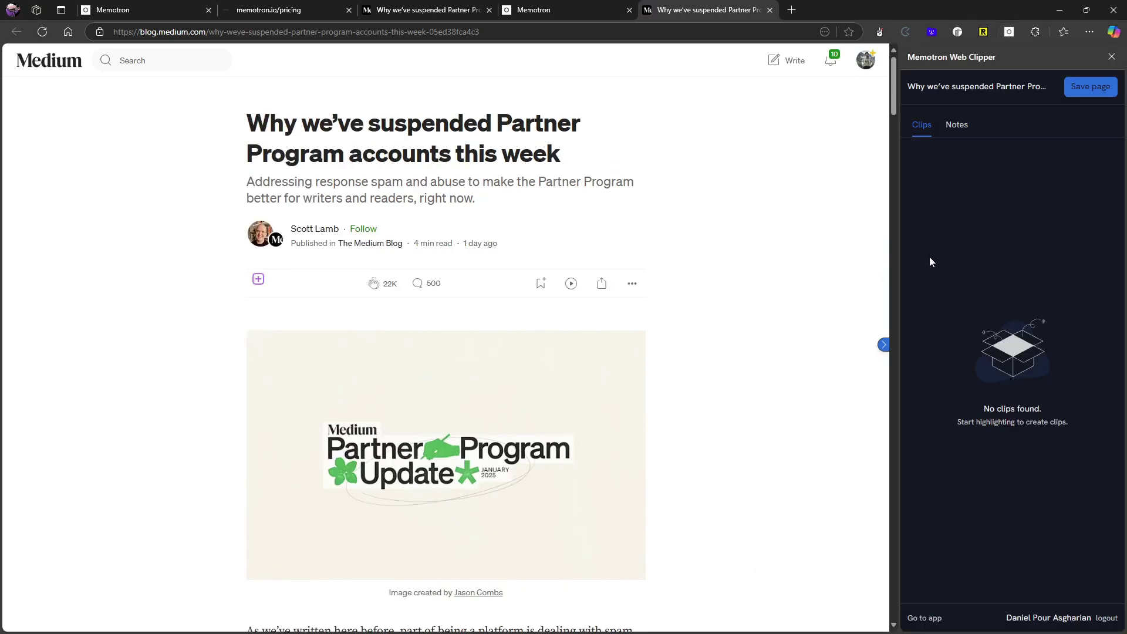
pyautogui.scroll(-9, 589, 354)
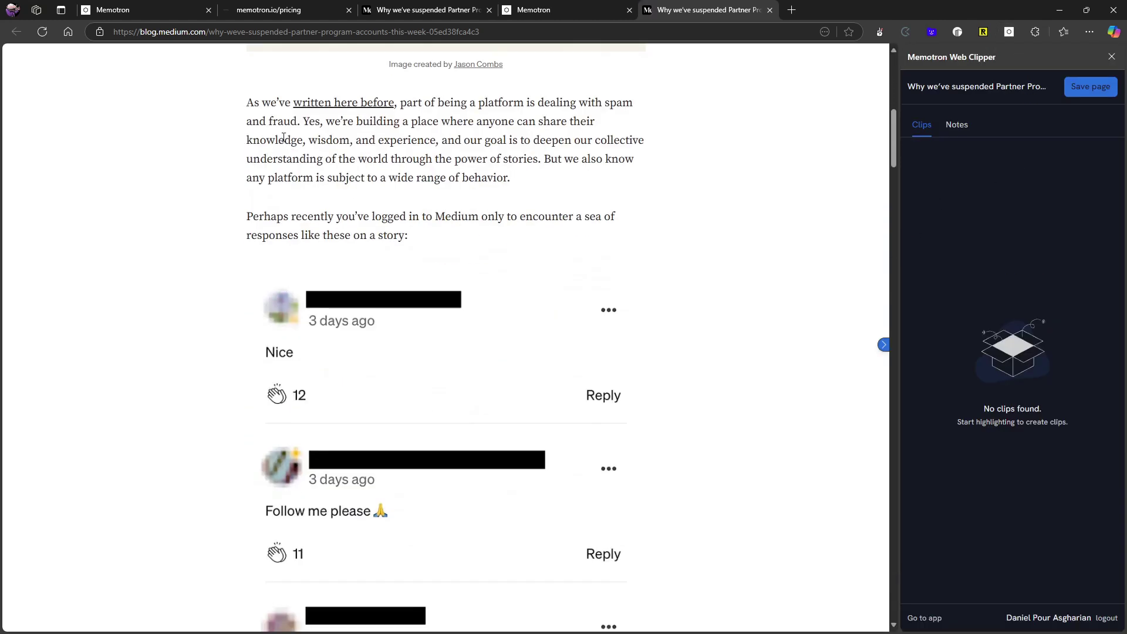
pyautogui.moveTo(247, 211); pyautogui.dragTo(541, 243)
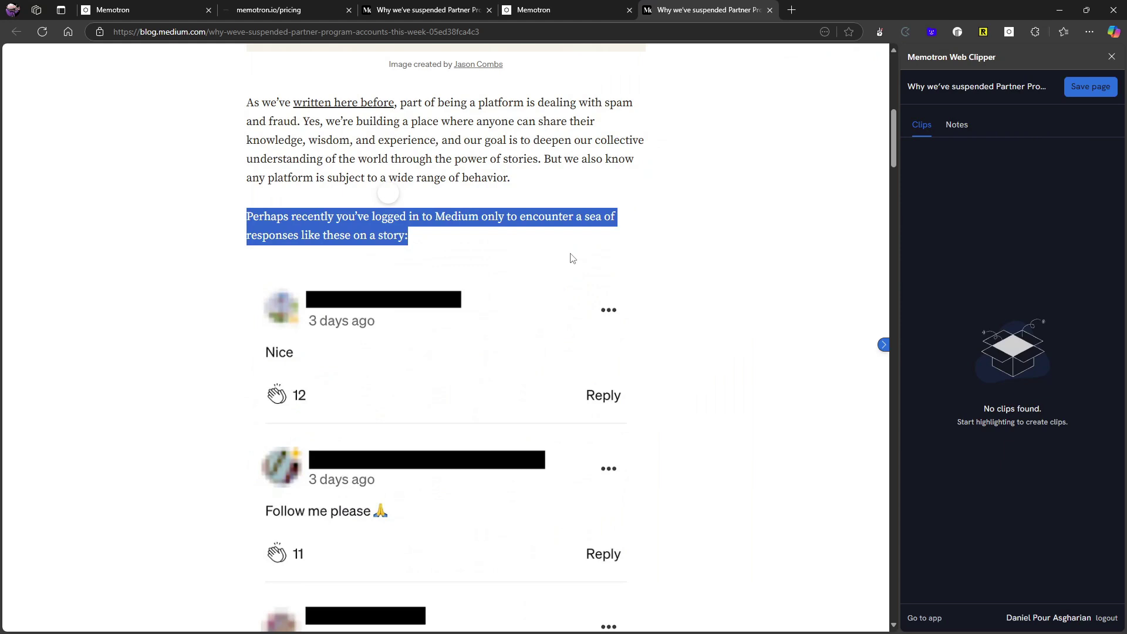
pyautogui.click(957, 125)
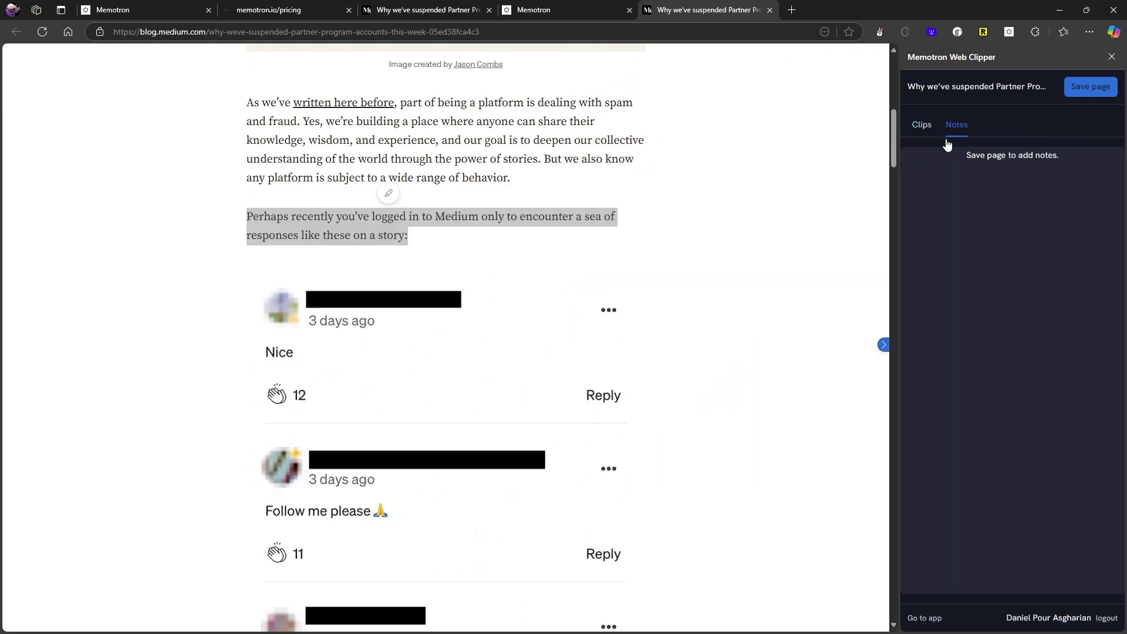
pyautogui.click(1090, 87)
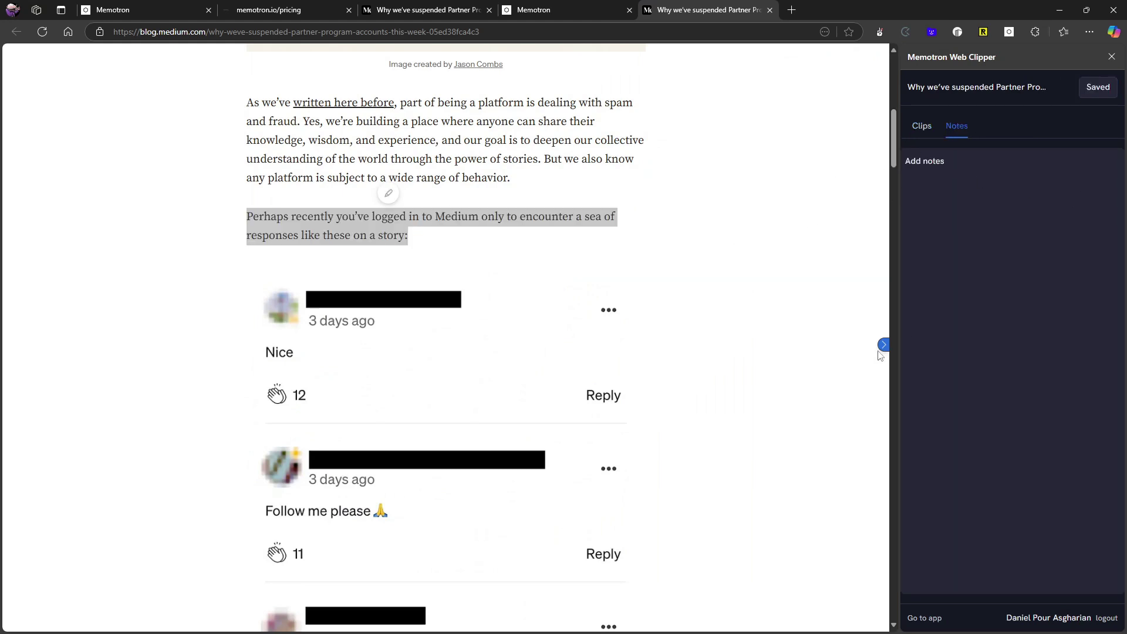
pyautogui.click(923, 126)
# Reselect the paragraph, clear it, then view the new saved article node in Memotron
pyautogui.doubleClick(337, 235)
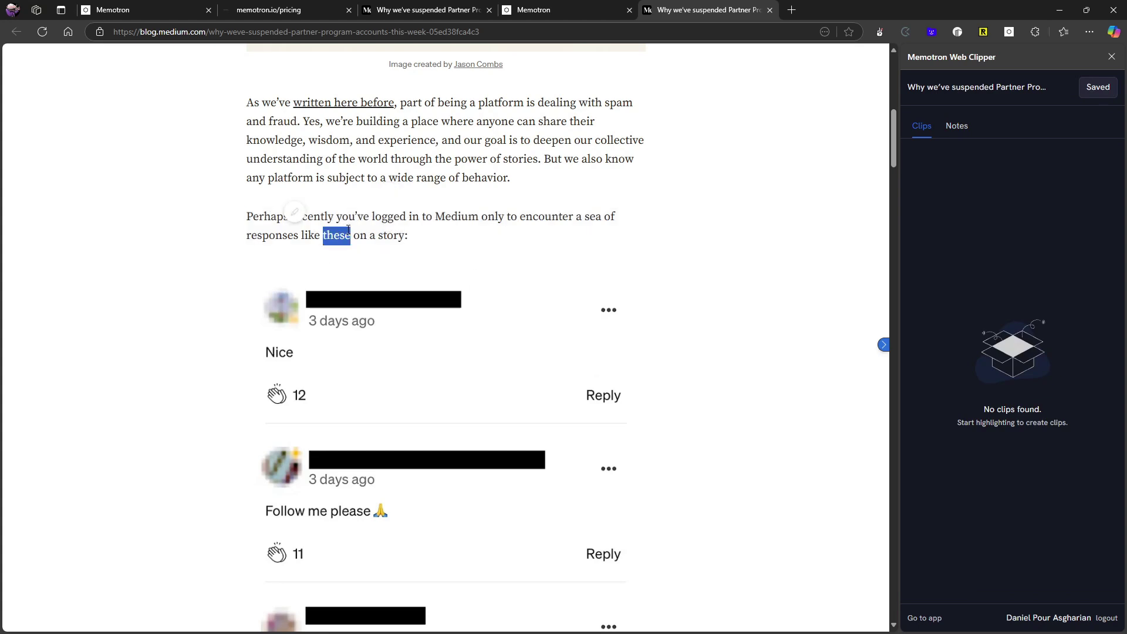
pyautogui.moveTo(408, 235); pyautogui.dragTo(257, 218)
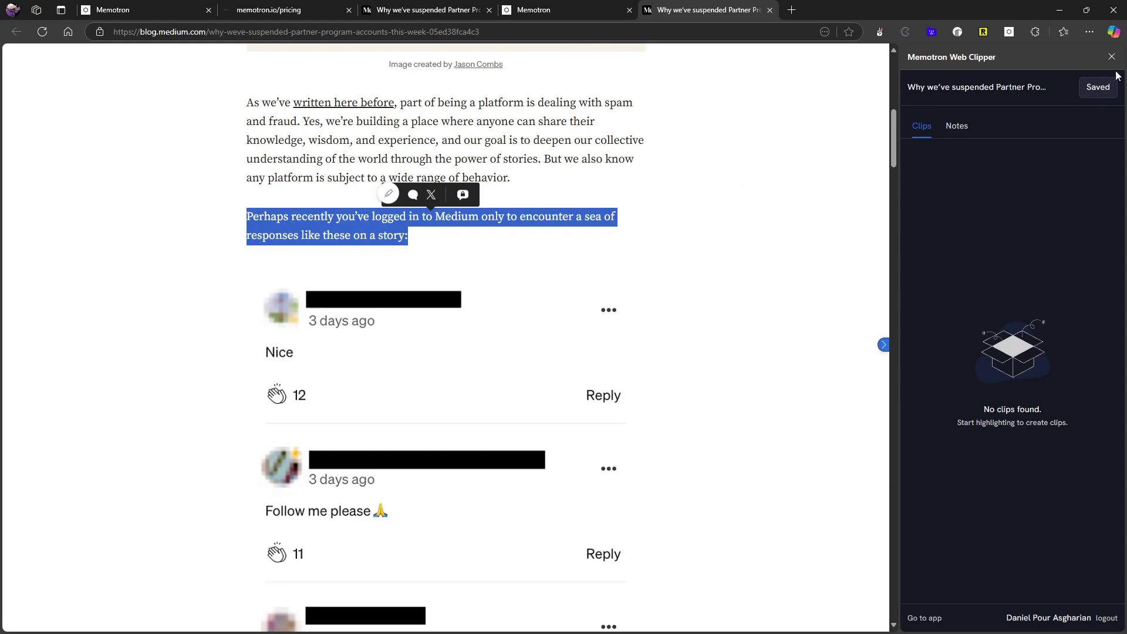
pyautogui.scroll(-3, 662, 256)
pyautogui.scroll(2, 670, 298)
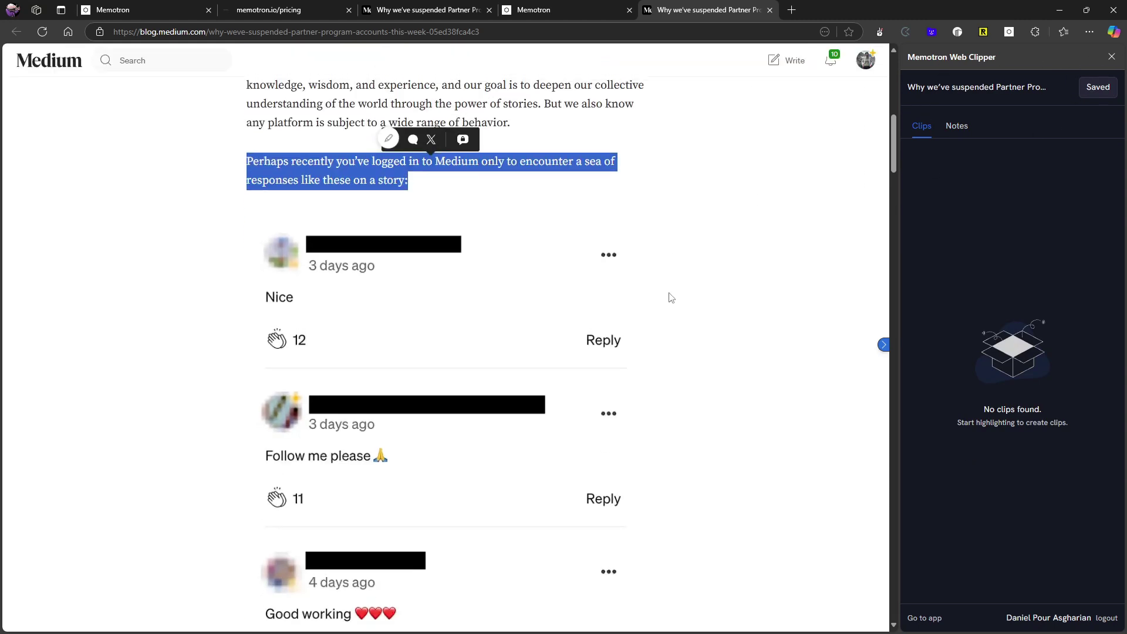
pyautogui.scroll(5, 671, 298)
pyautogui.click(693, 401)
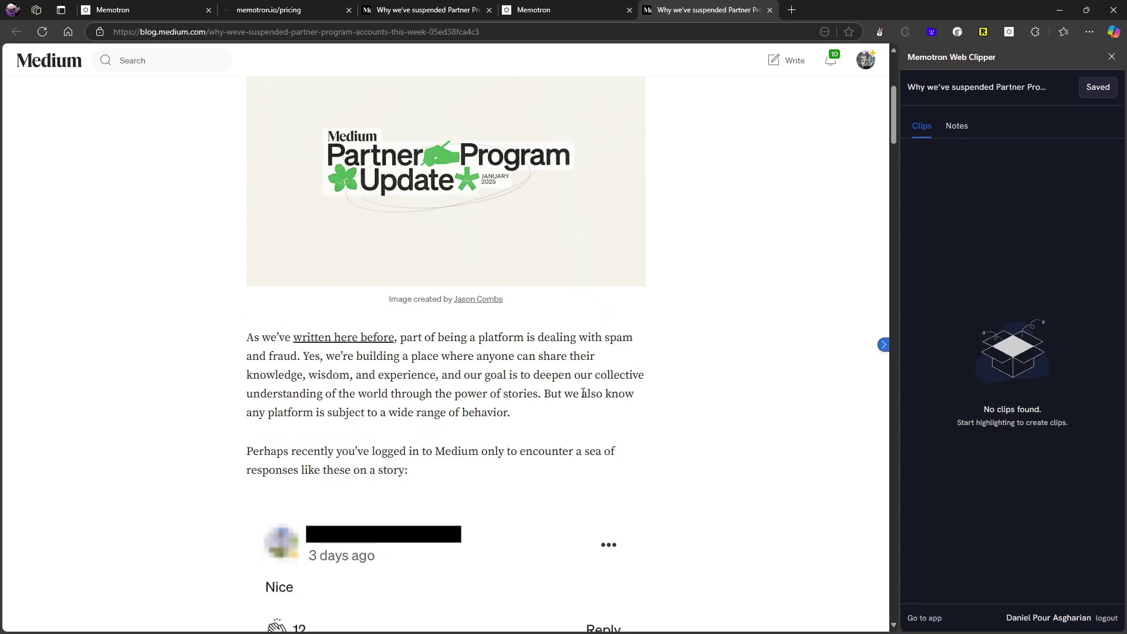
pyautogui.scroll(-2, 582, 393)
pyautogui.click(523, 10)
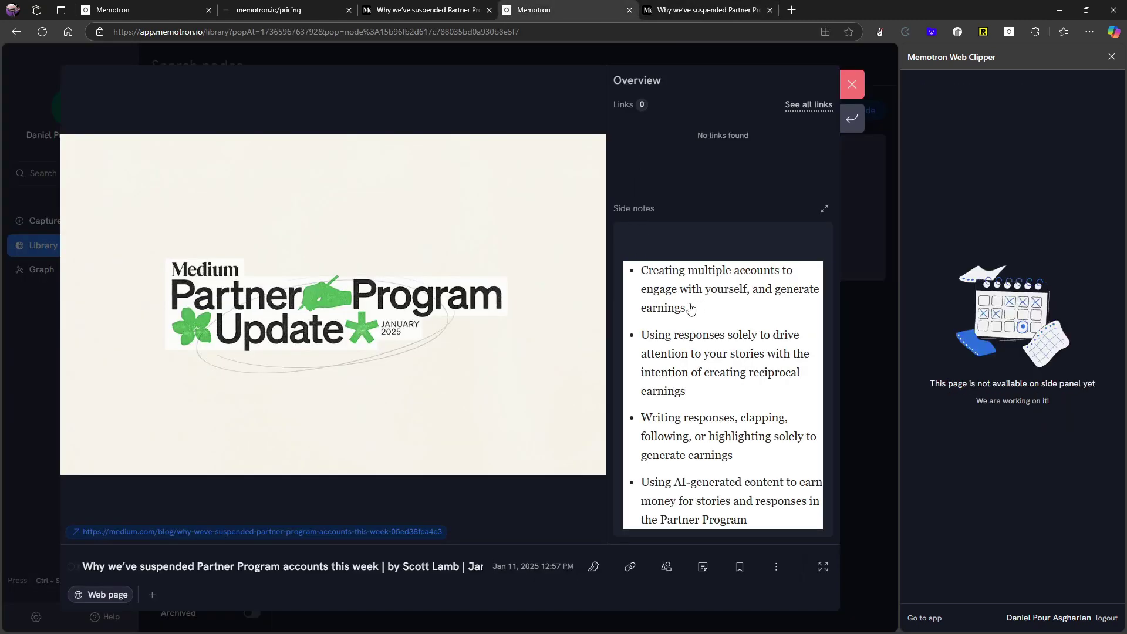
# Delete all three saved article nodes via each card's ⋮ menu, then return to Medium
pyautogui.click(847, 83)
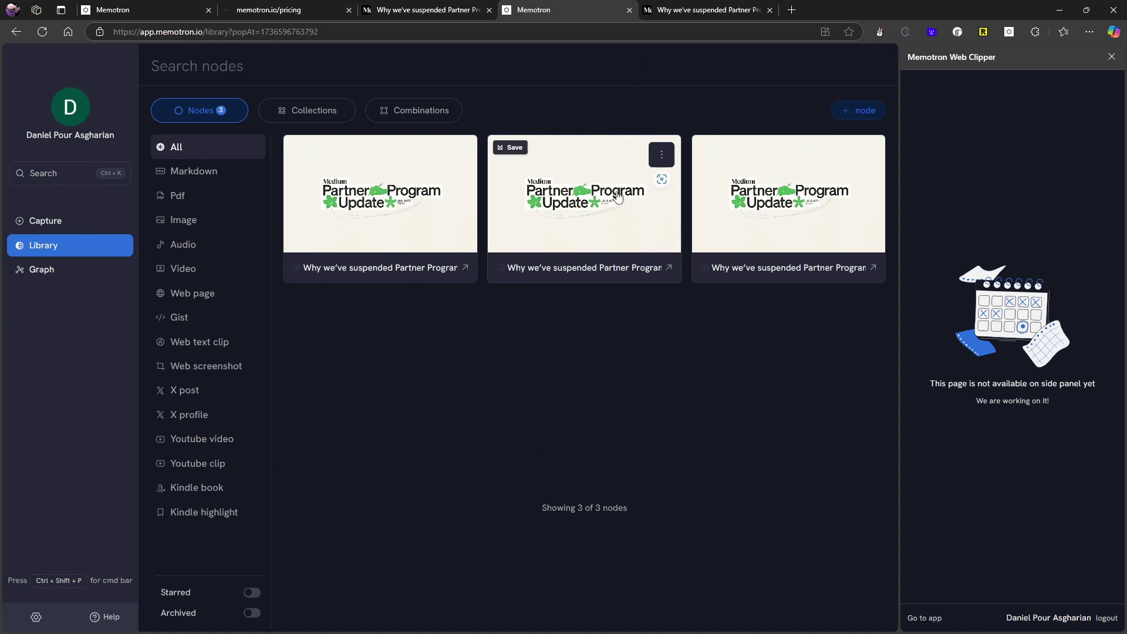
pyautogui.click(457, 154)
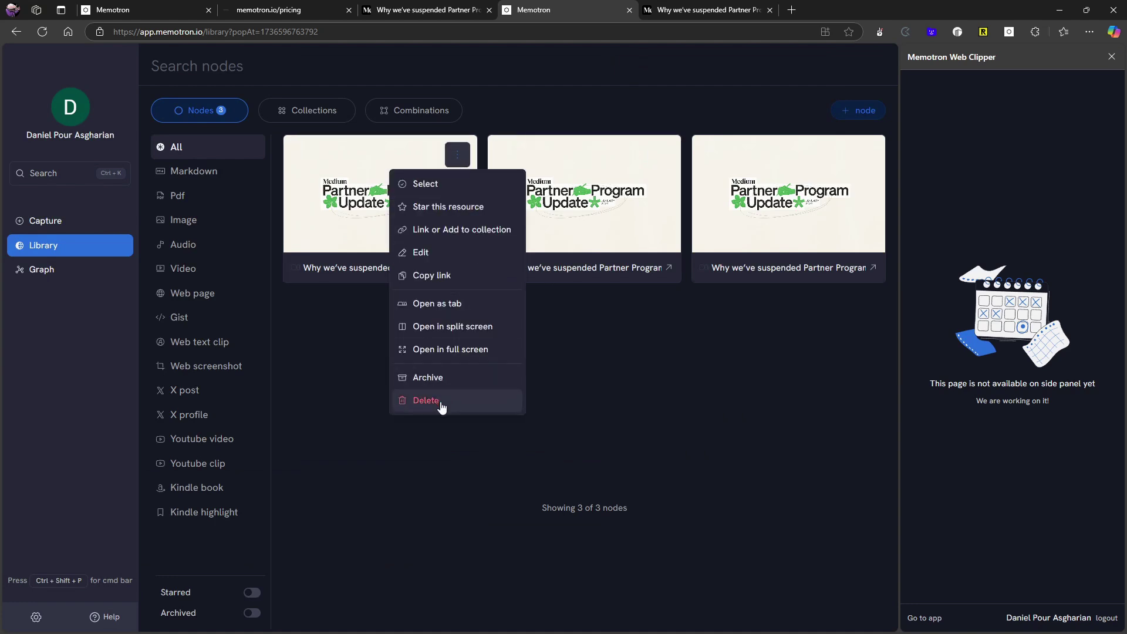
pyautogui.click(442, 405)
pyautogui.click(457, 154)
pyautogui.click(457, 154)
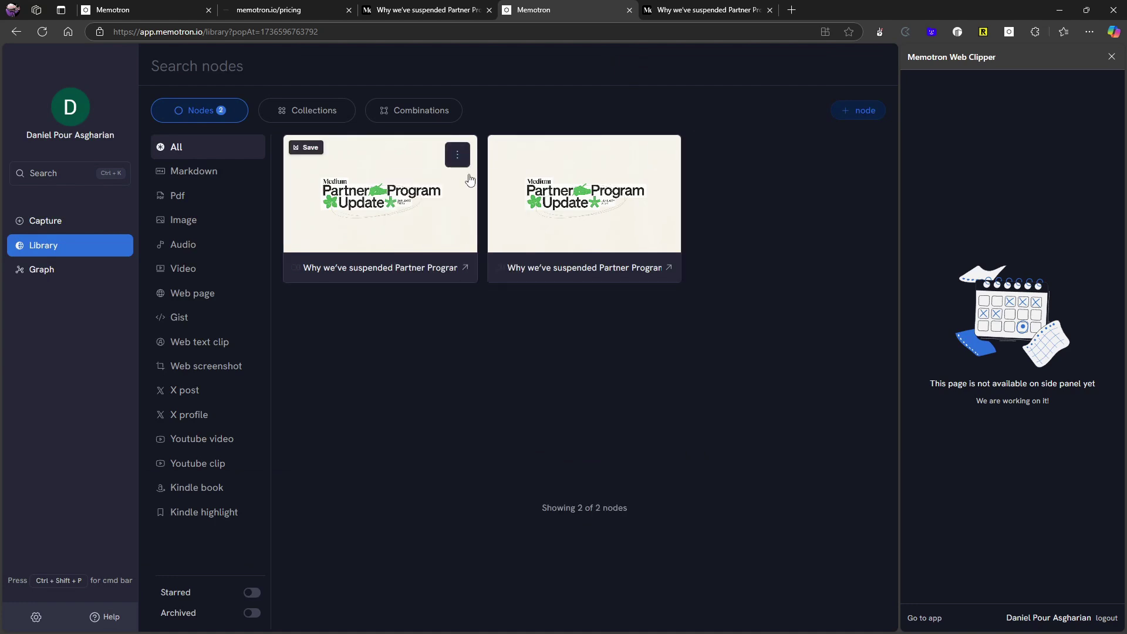
pyautogui.click(457, 155)
pyautogui.click(456, 405)
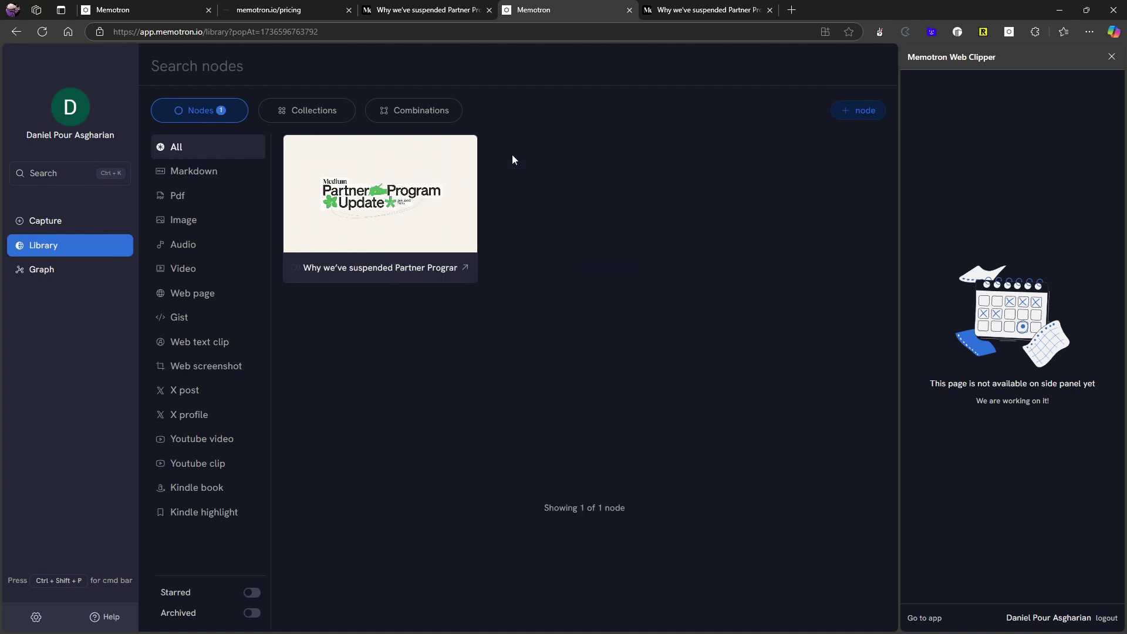
pyautogui.click(467, 155)
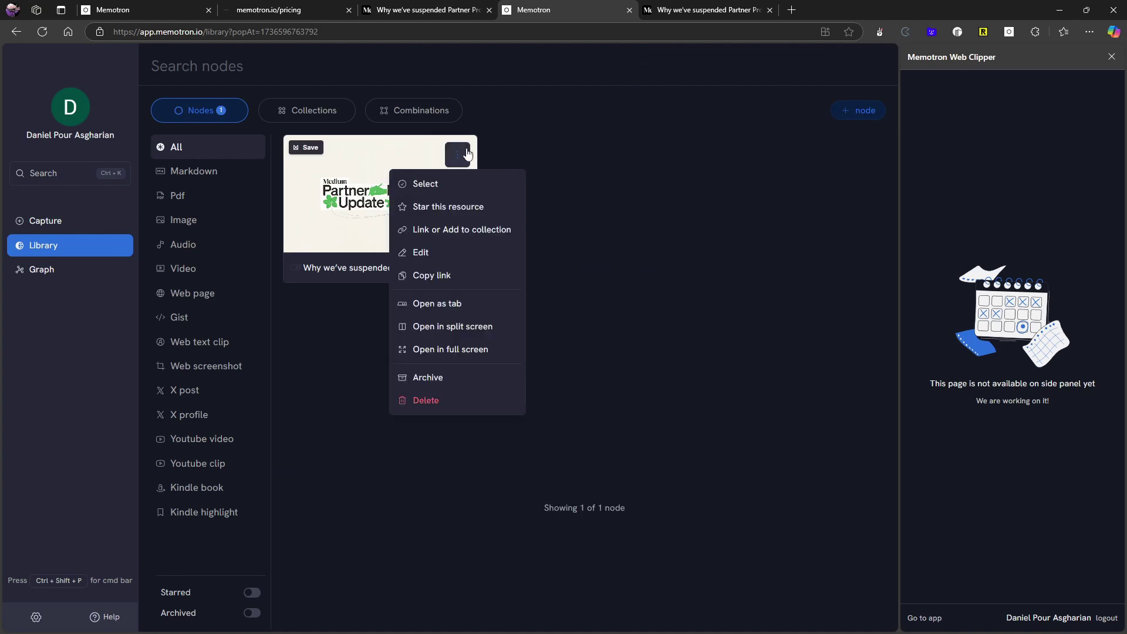
pyautogui.click(462, 399)
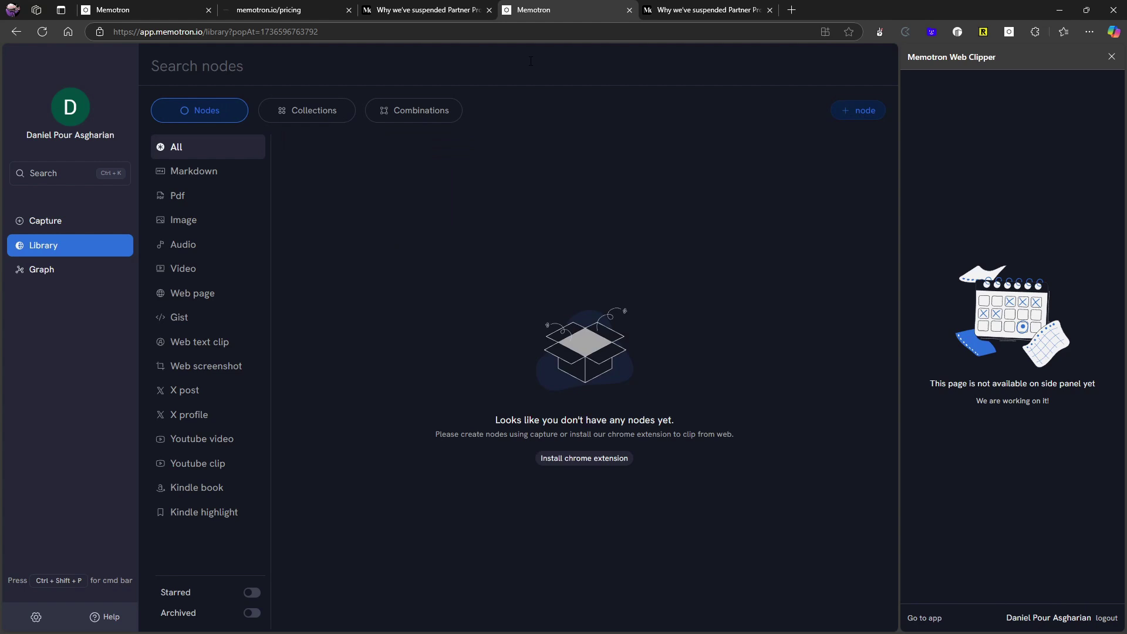
pyautogui.click(718, 5)
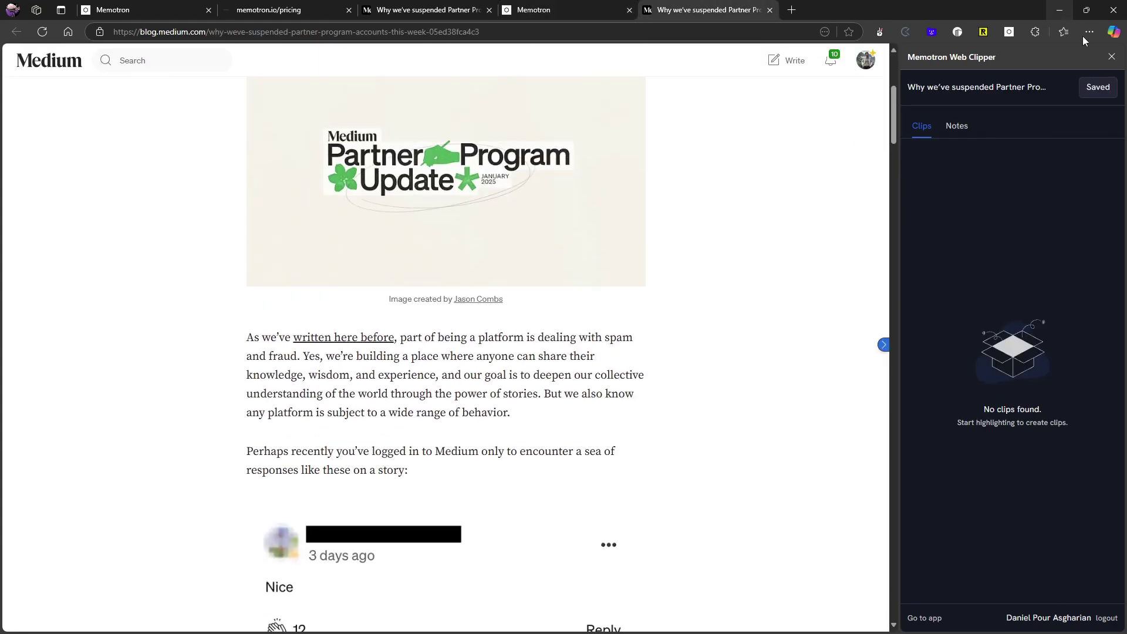
# Close the web clipper side panel and the Medium article tab
pyautogui.click(1115, 54)
pyautogui.scroll(5, 855, 272)
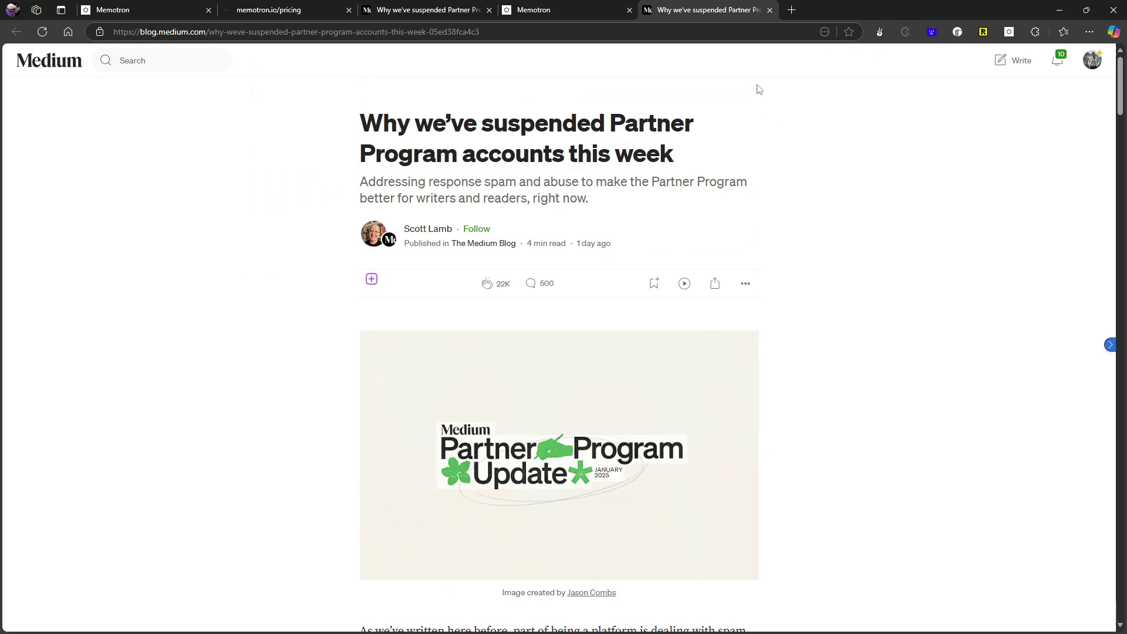
pyautogui.click(769, 10)
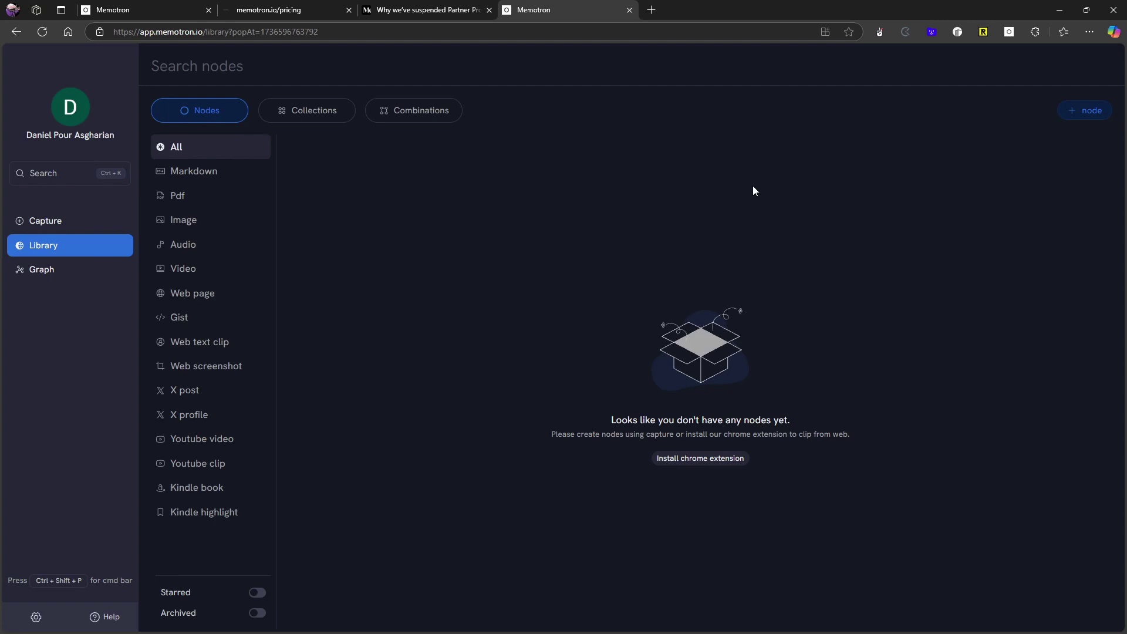